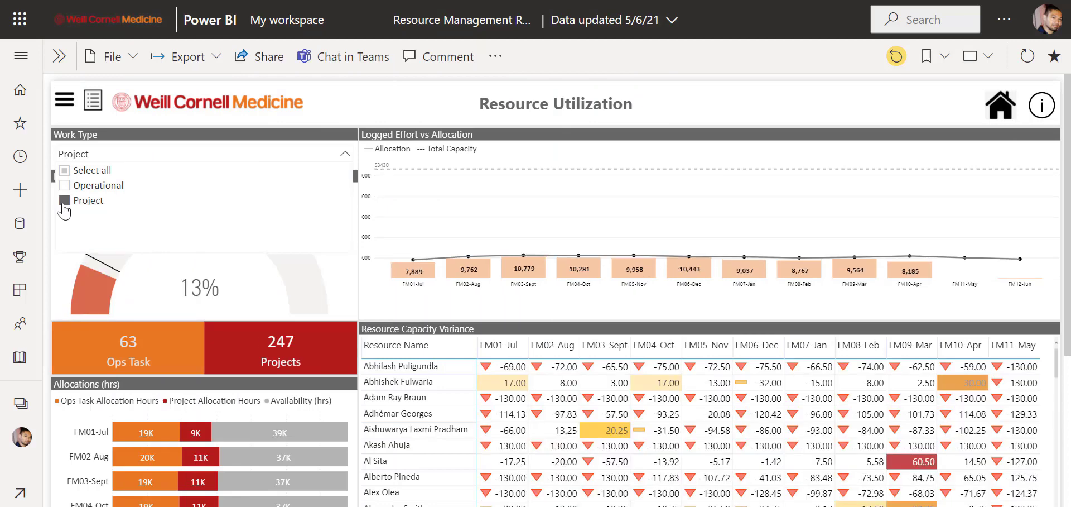
- Include all Work Types and filter the Org Units to Educational Technologies and Instructional Technologies
left_click(64, 170)
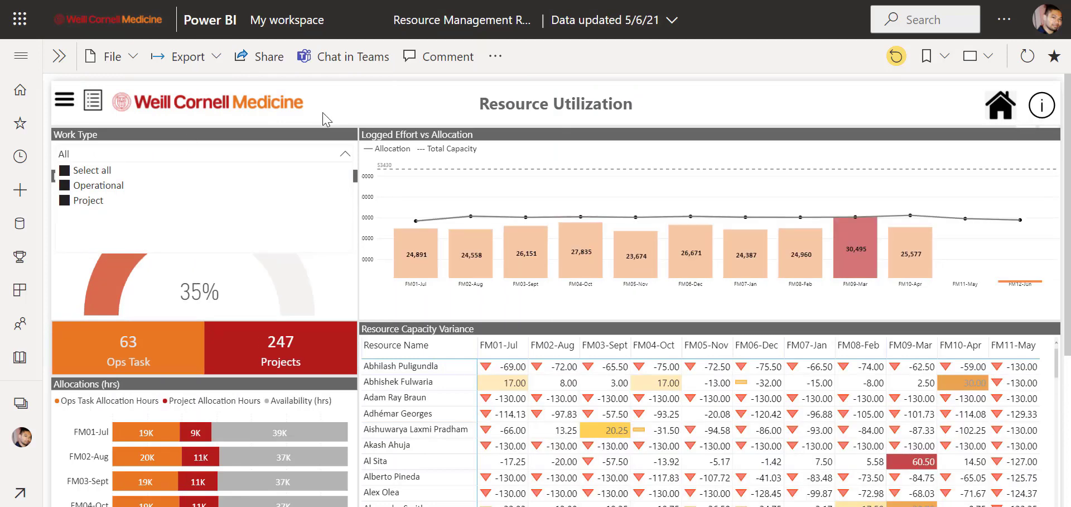
left_click(345, 154)
left_click(64, 99)
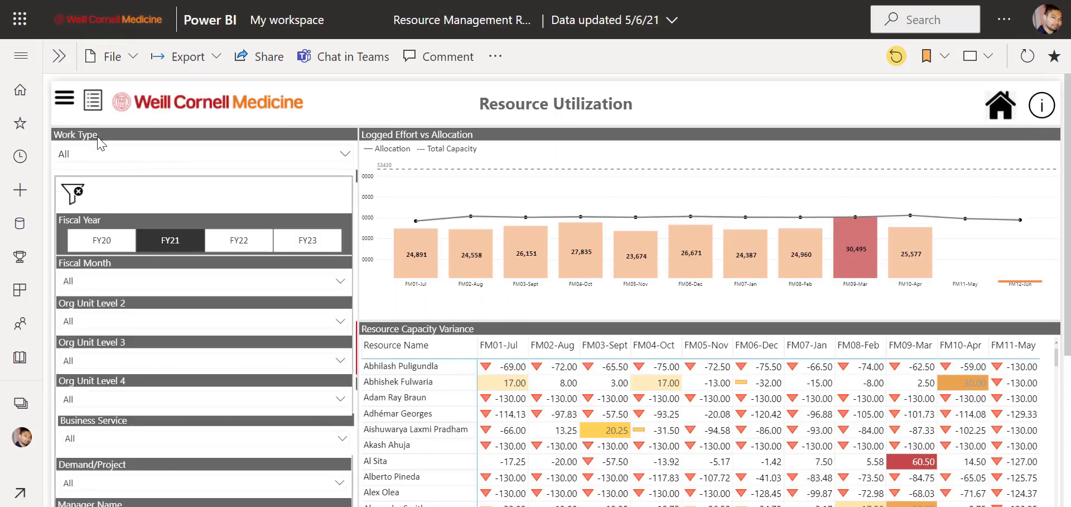
scroll(145, 234, "down", 1)
left_click(146, 224)
left_click(168, 263)
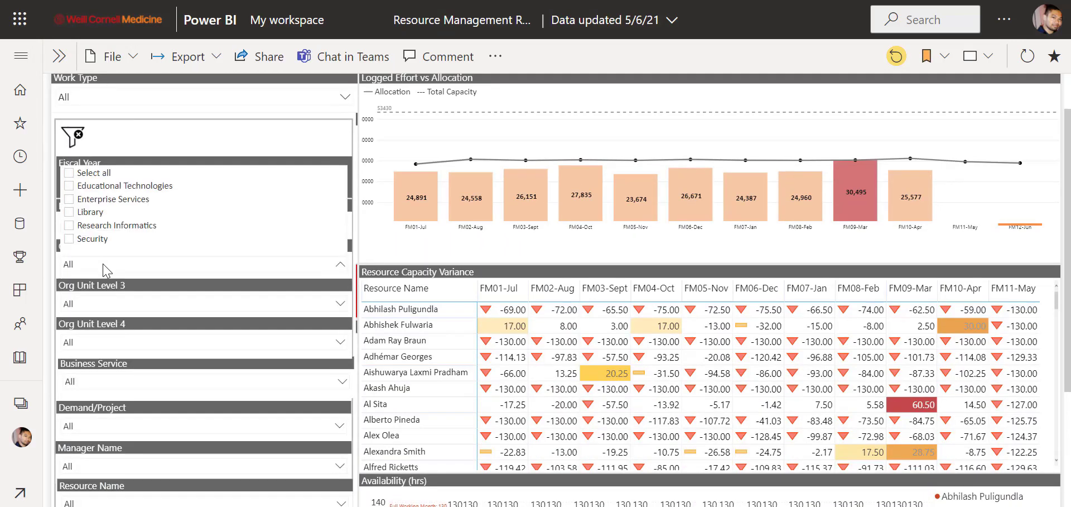
left_click(69, 187)
left_click(69, 234)
left_click(167, 426)
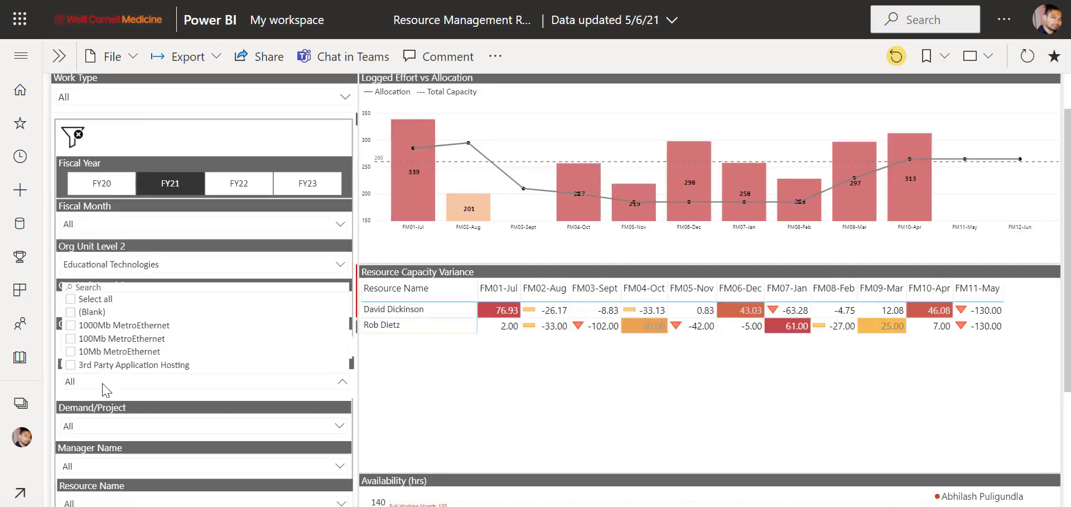
left_click(117, 466)
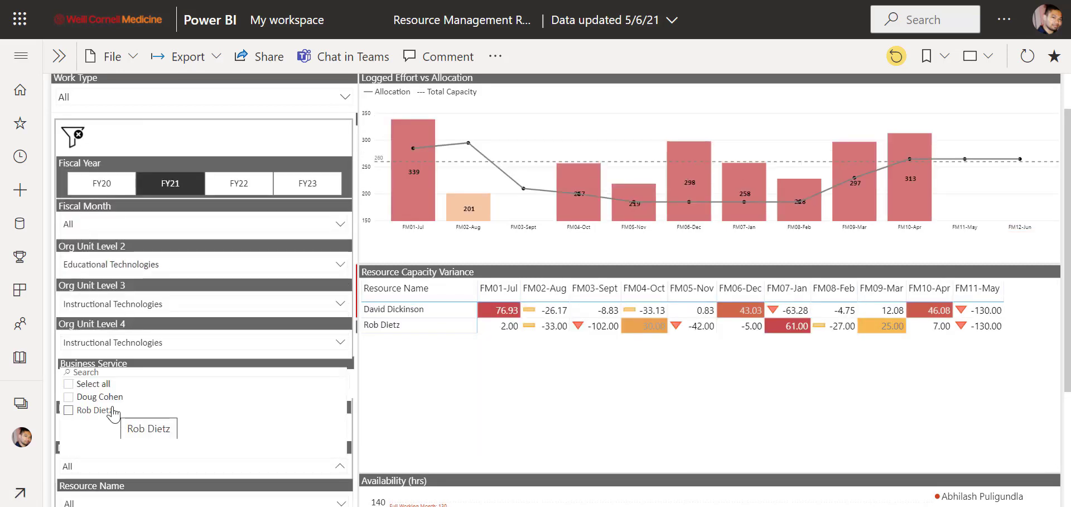
- Clear all filters back to All and search the Manager Name list for 'john'
left_click(73, 135)
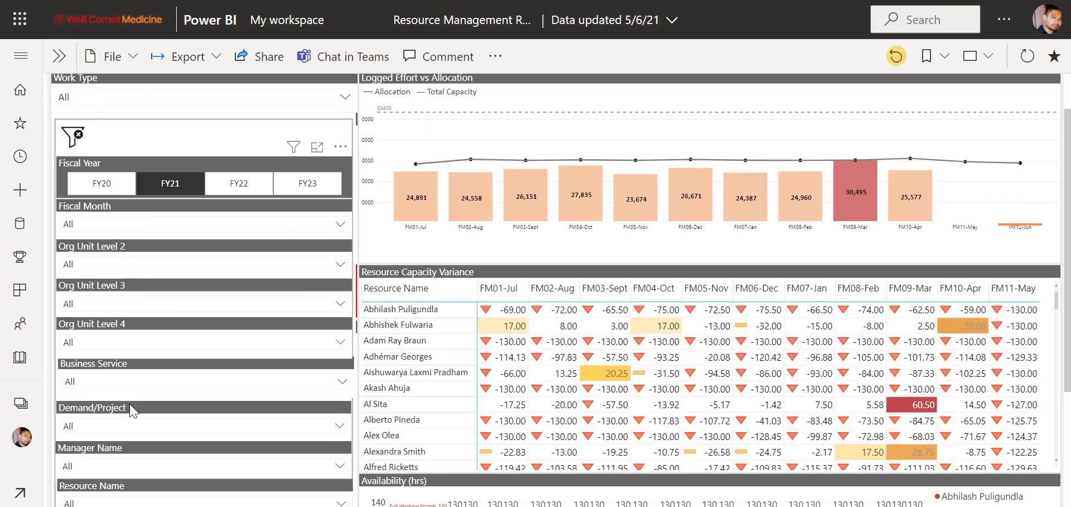
left_click(137, 468)
left_click(103, 373)
type("john")
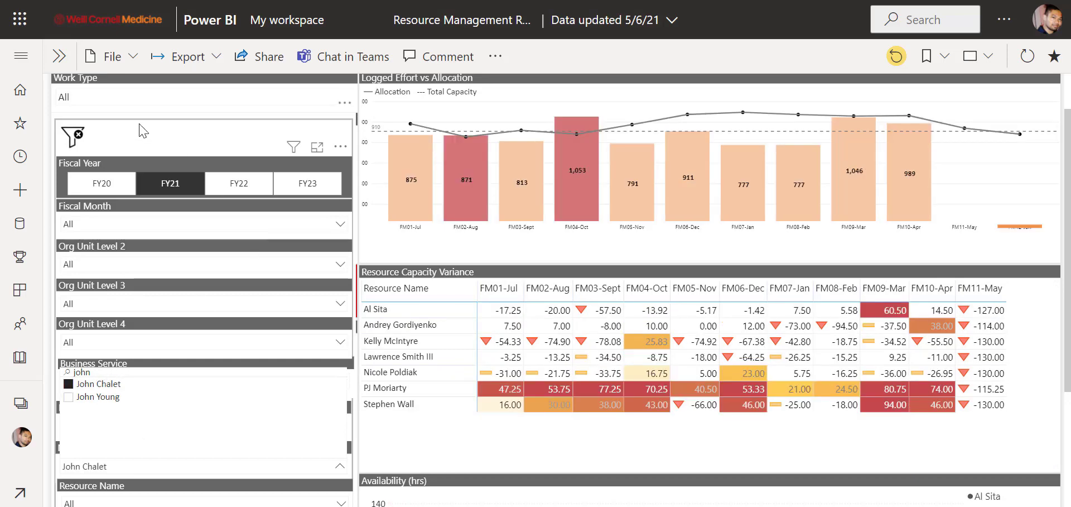
scroll(143, 129, "up", 2)
- Hide the filters and cross-filter the report to individual people's rows, then clear the selection
left_click(65, 108)
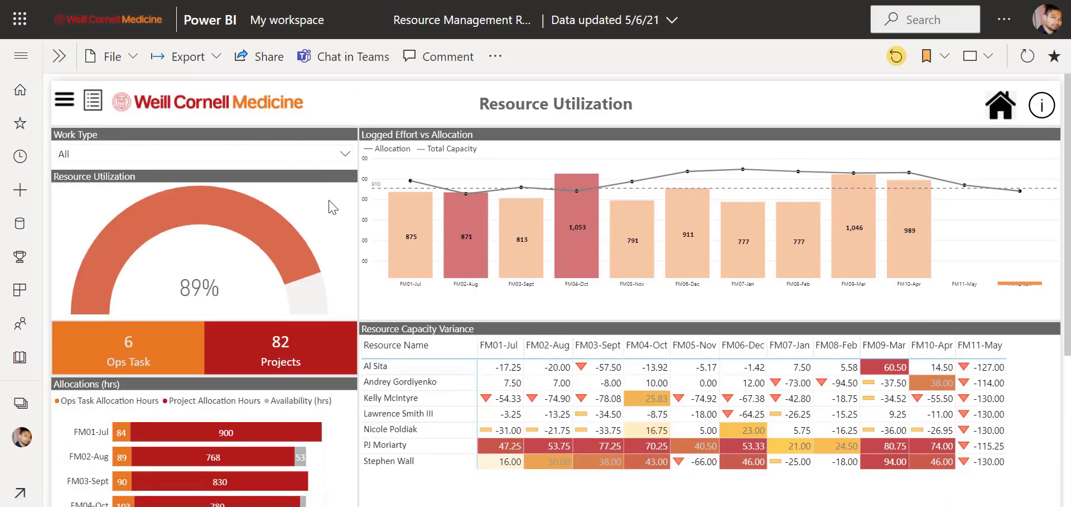
scroll(333, 207, "down", 1)
left_click(420, 369)
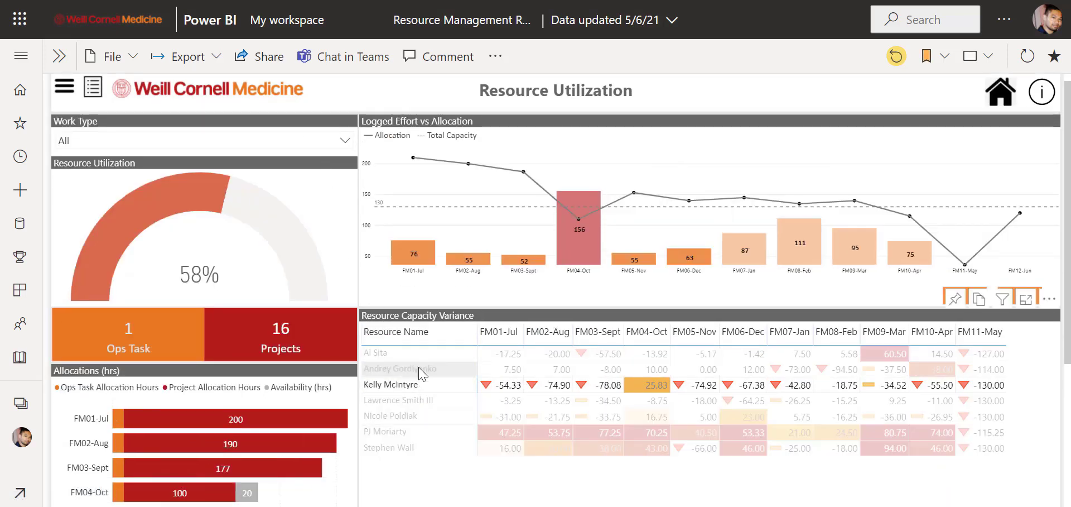
left_click(418, 353)
left_click(416, 432)
left_click(417, 476)
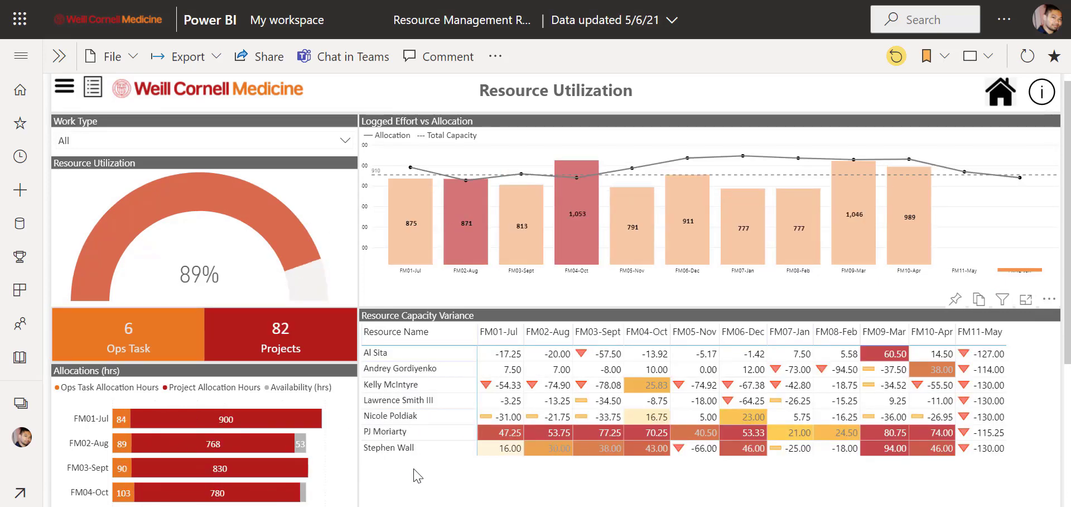
- Cross-filter by four people's rows together, then clear the selection to show totals
left_click(418, 368)
left_click(413, 400, "ctrl")
left_click(413, 432, "ctrl")
left_click(413, 447, "ctrl")
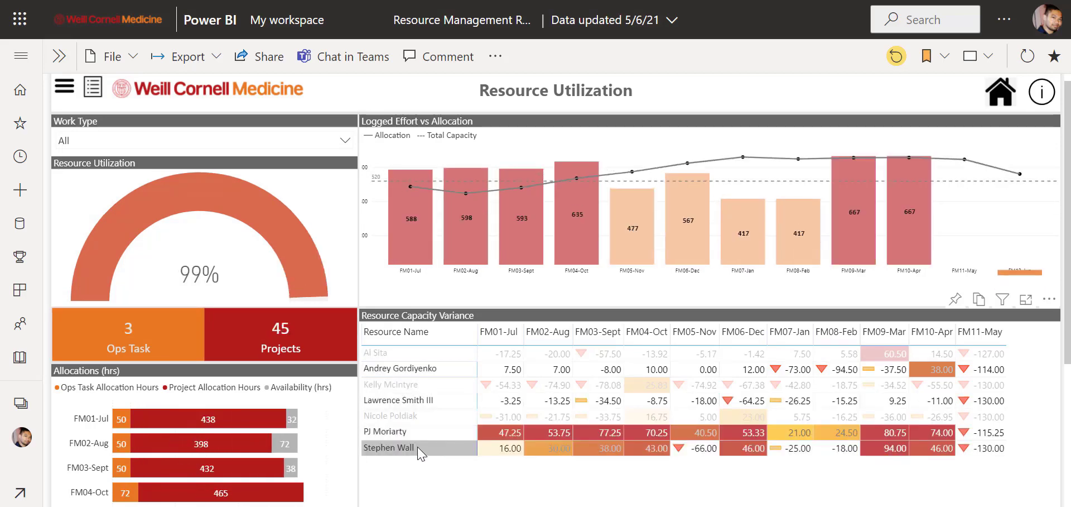
left_click(407, 477)
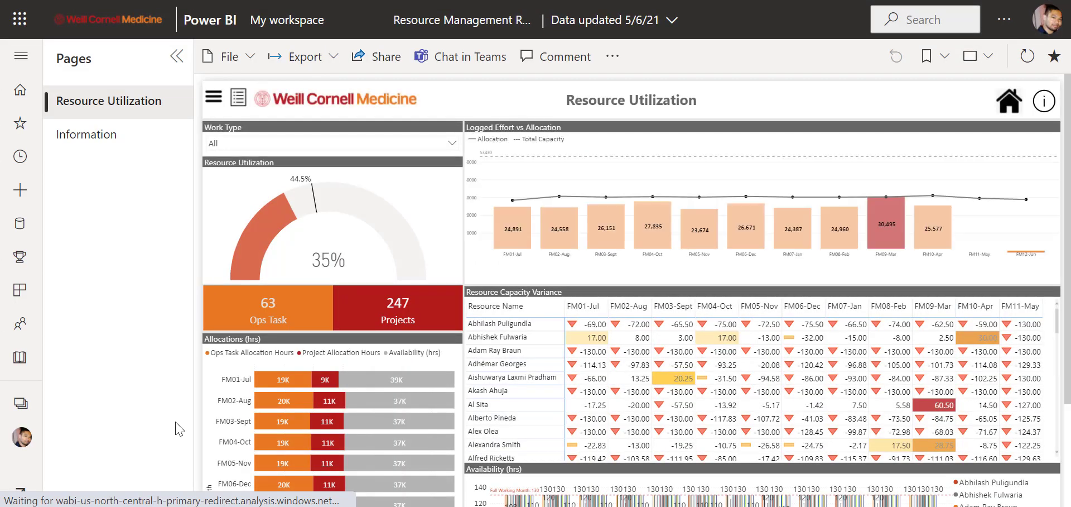
- Collapse the Pages pane and review the File menu options
left_click(171, 54)
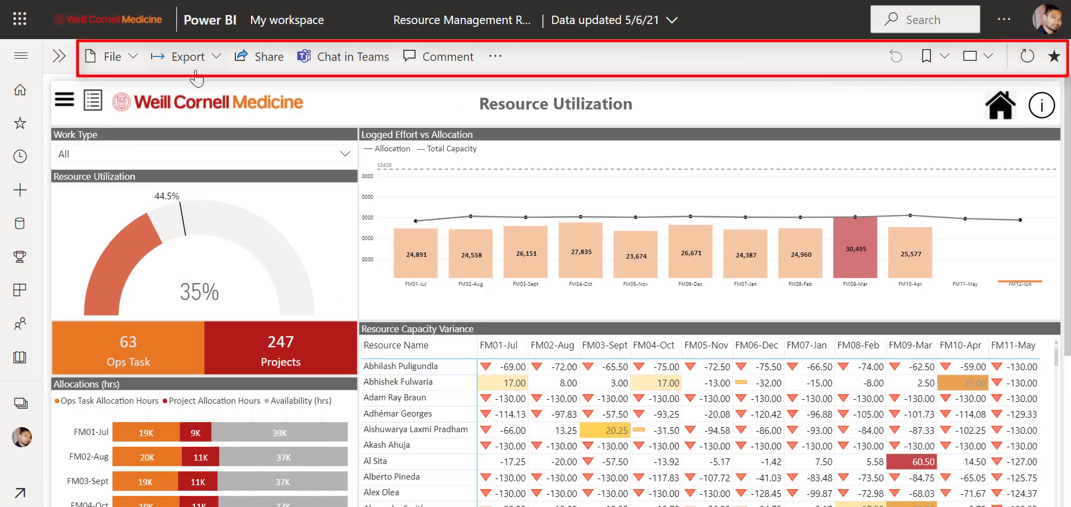
left_click(134, 63)
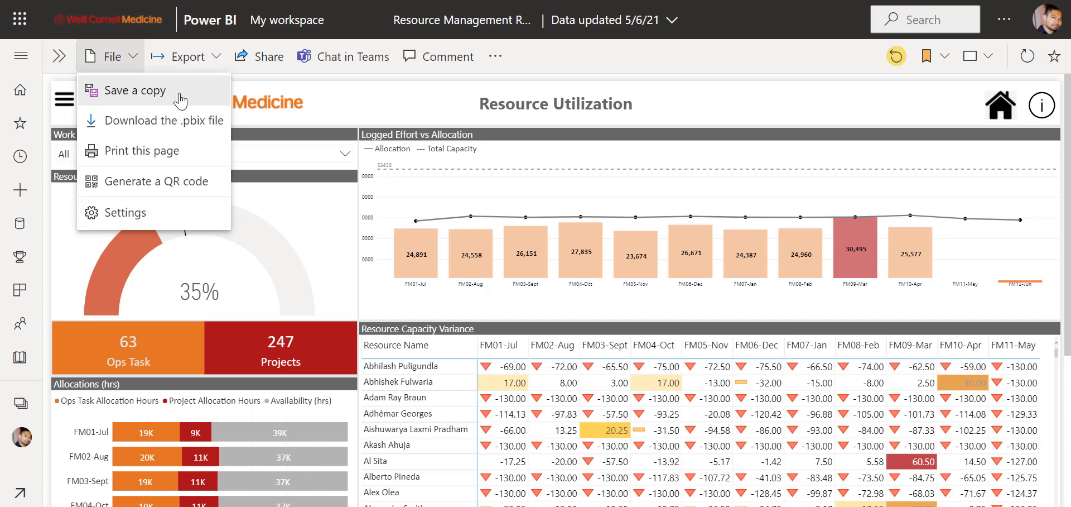
left_click(217, 58)
- Review the Export options, then open the report's Comments pane
left_click(217, 59)
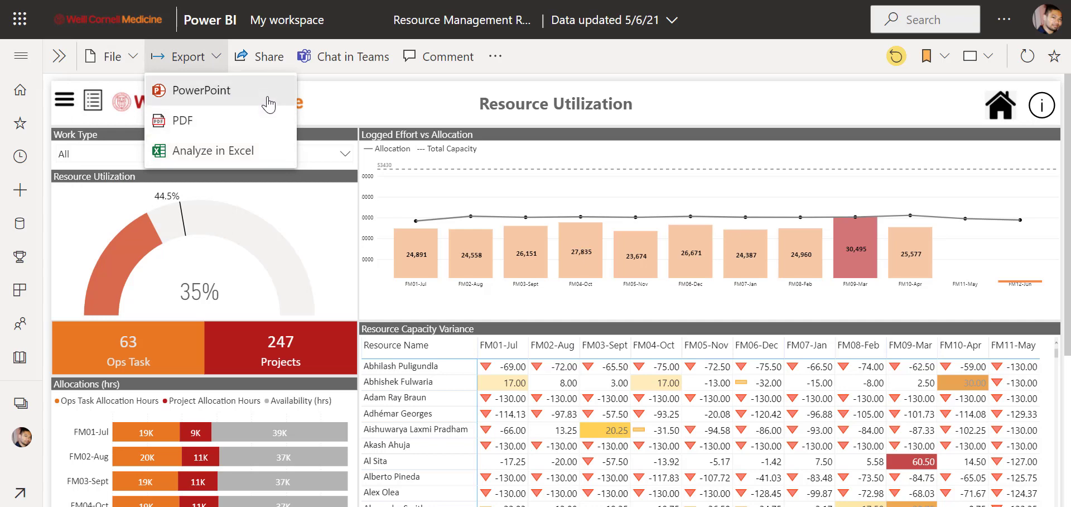
key("Escape")
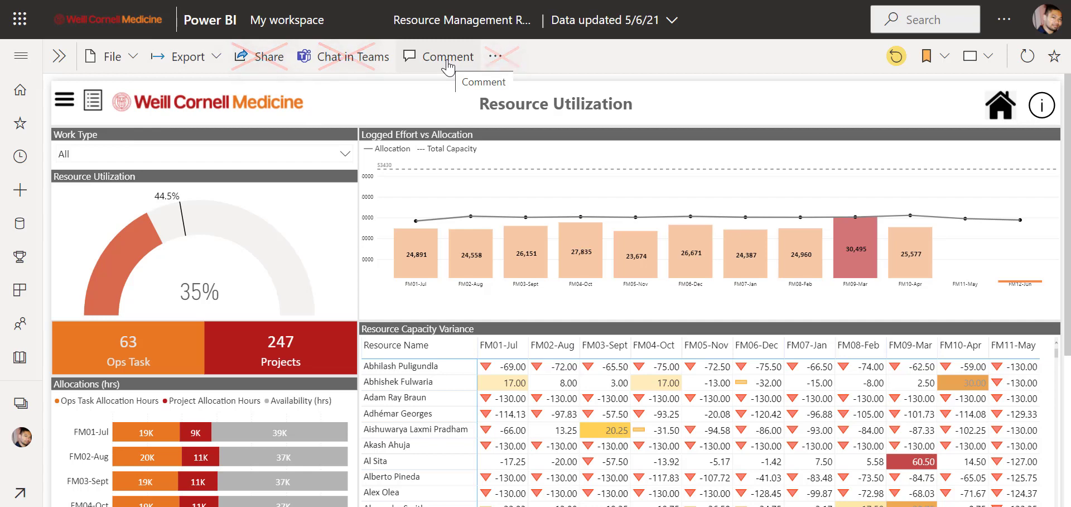
left_click(448, 57)
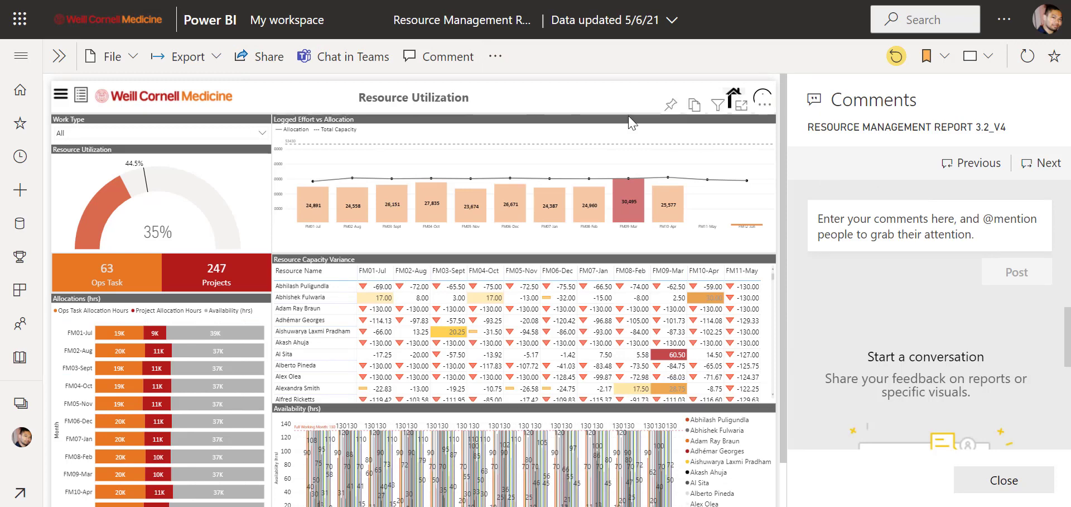
- Close the Comments pane and reset the report to its default filters and slicers
left_click(445, 62)
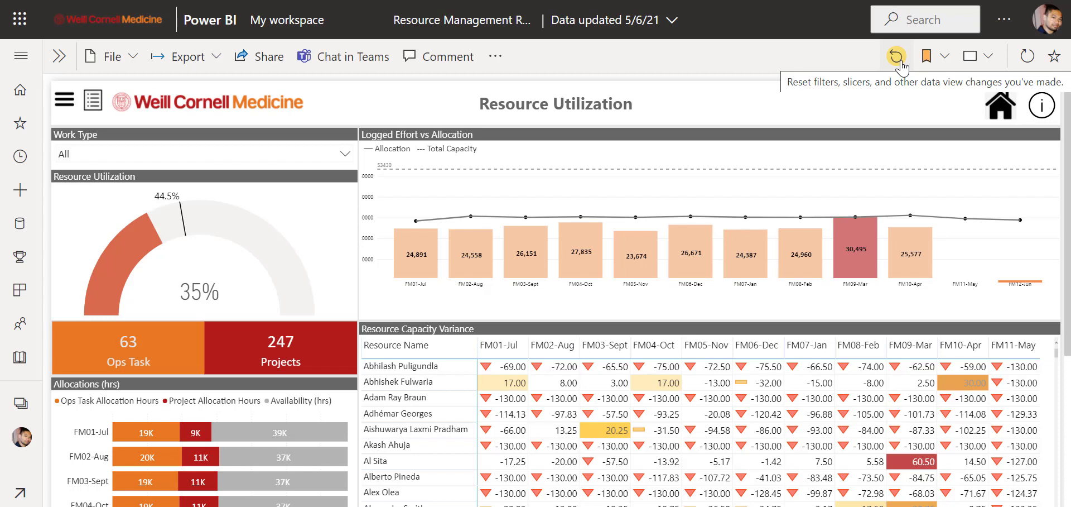
left_click(897, 57)
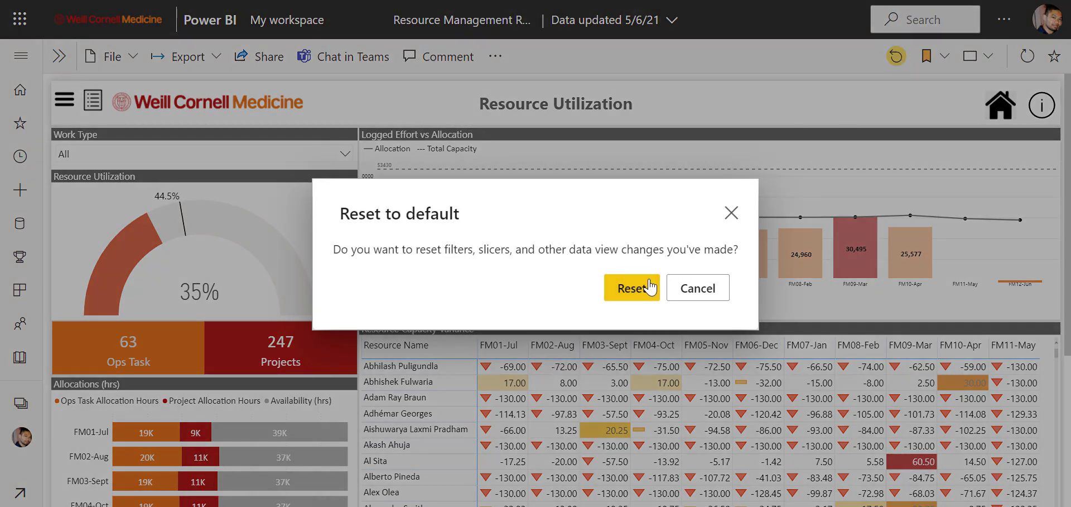
left_click(631, 288)
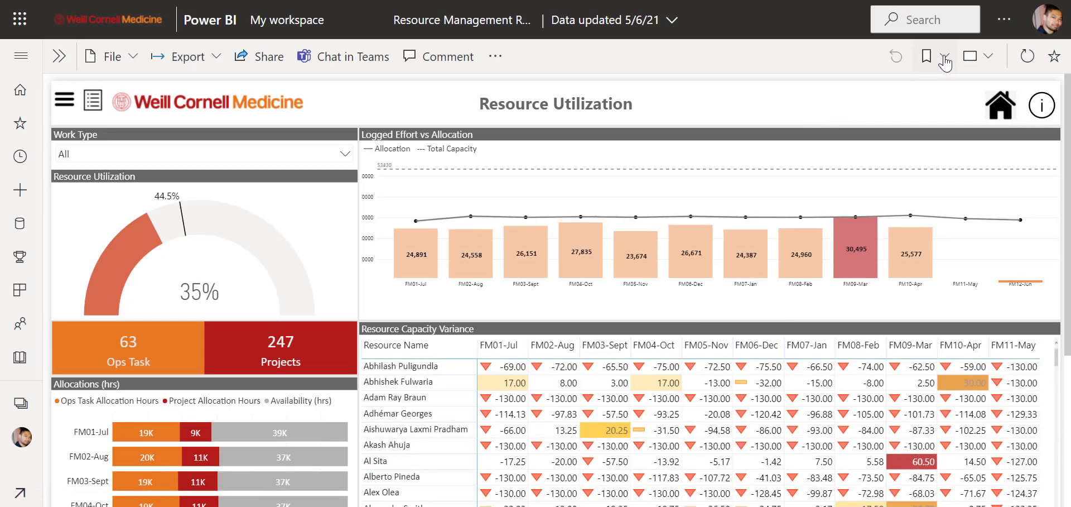
- Review the Bookmarks and View display-size options, refresh the visuals, and favorite the report
left_click(945, 57)
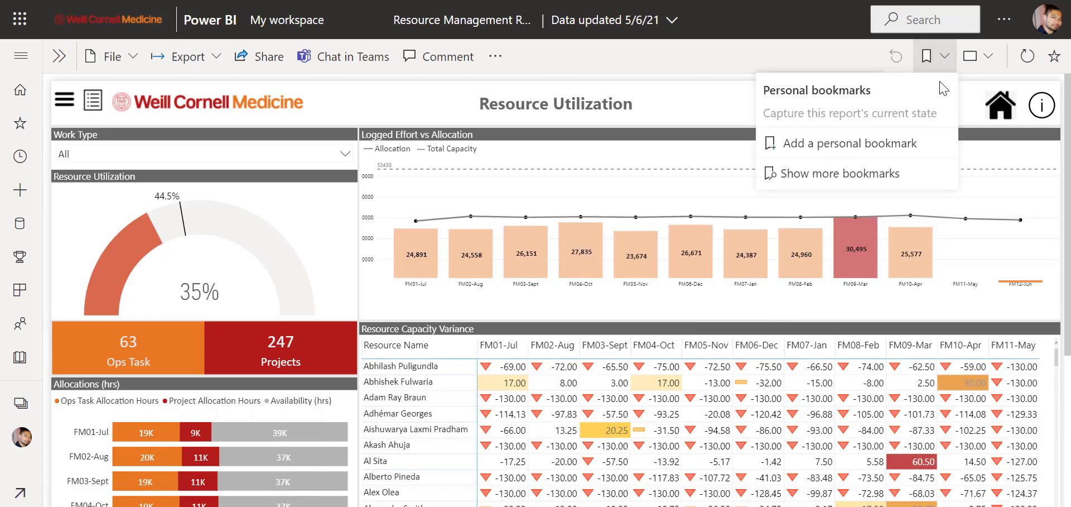
left_click(994, 62)
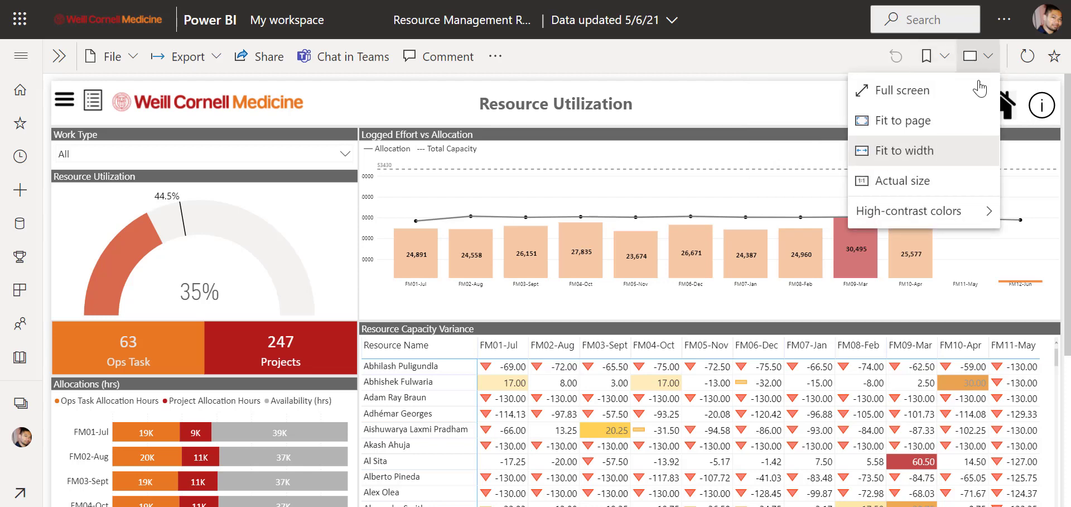
mouse_move(967, 218)
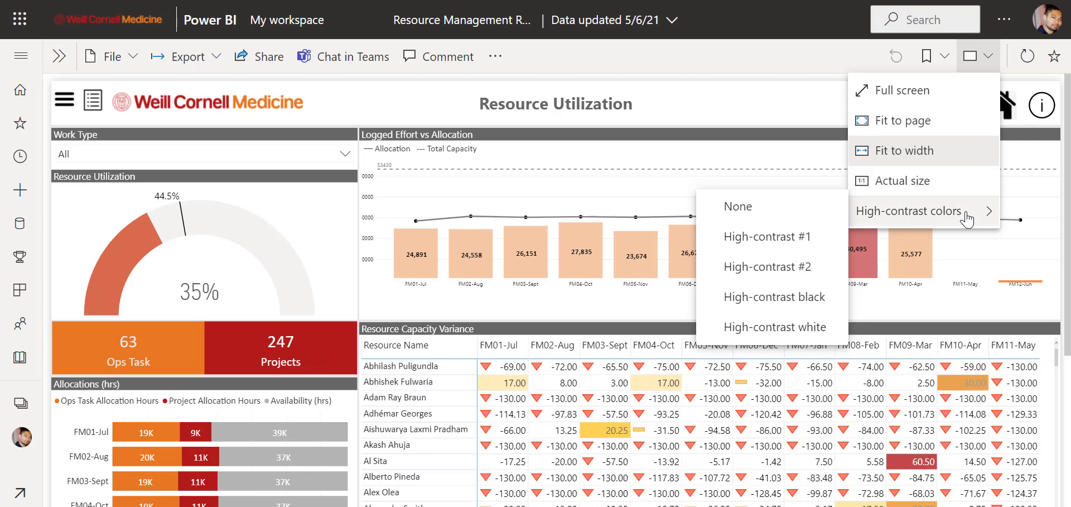
left_click(1031, 67)
left_click(1028, 57)
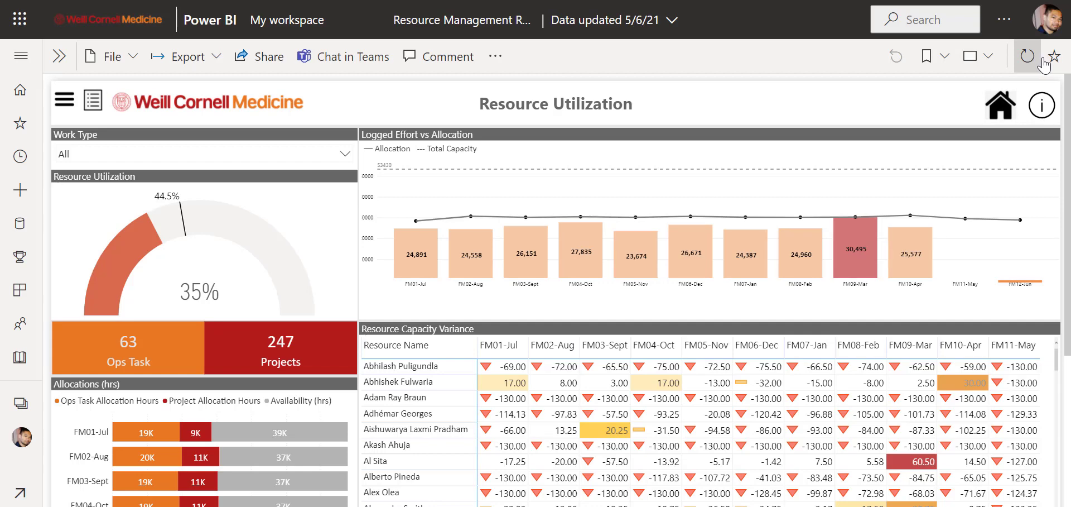
left_click(1055, 58)
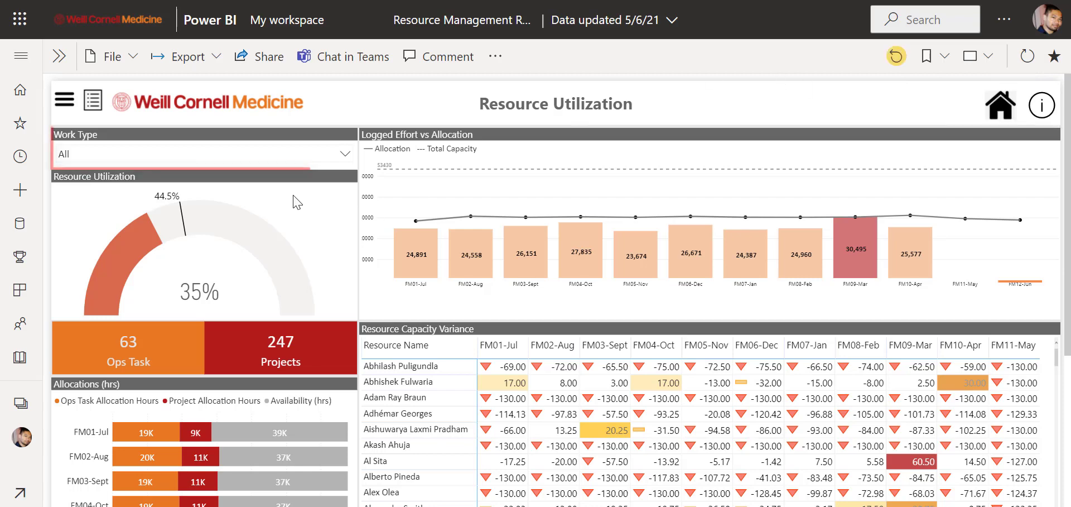
left_click(245, 159)
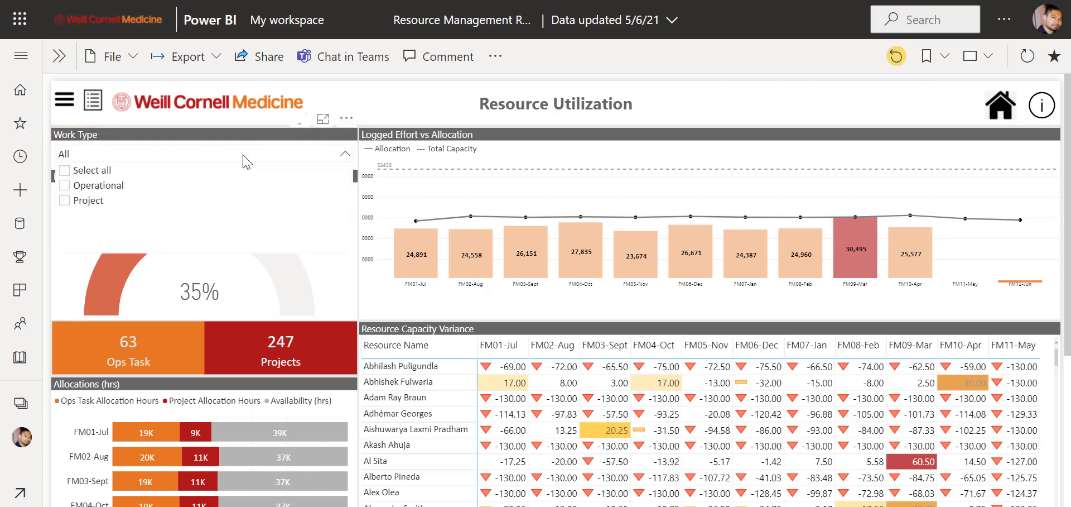
left_click(64, 189)
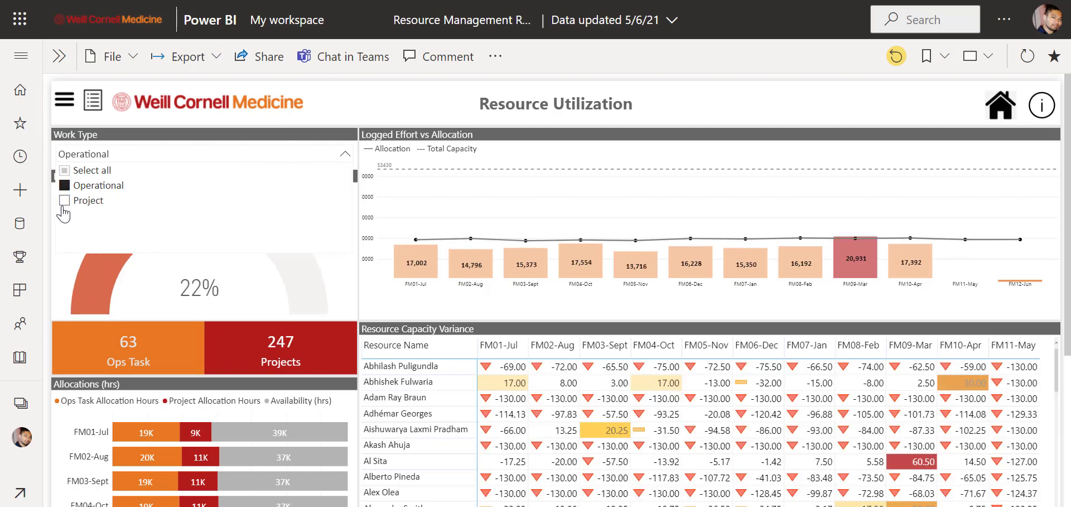
left_click(64, 202)
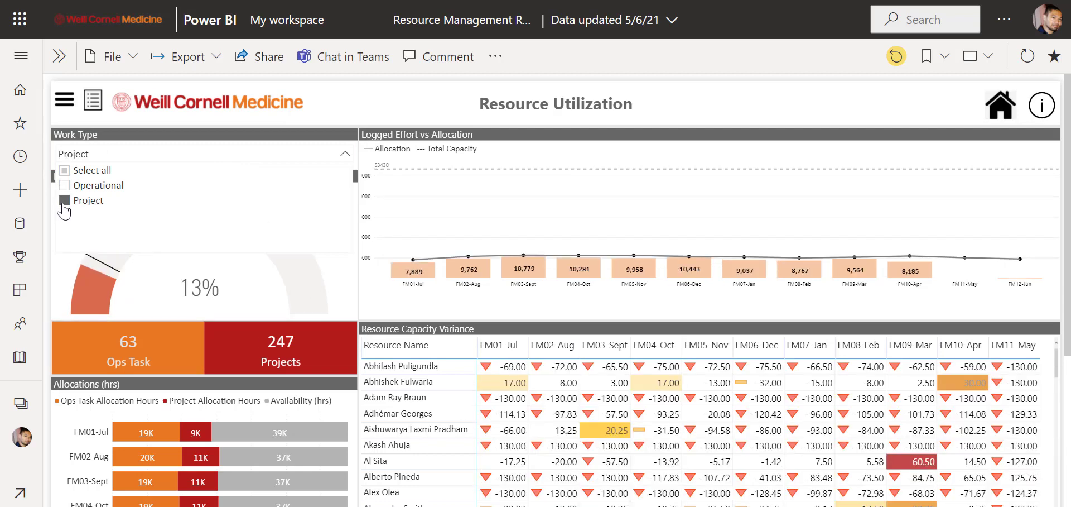
left_click(63, 172)
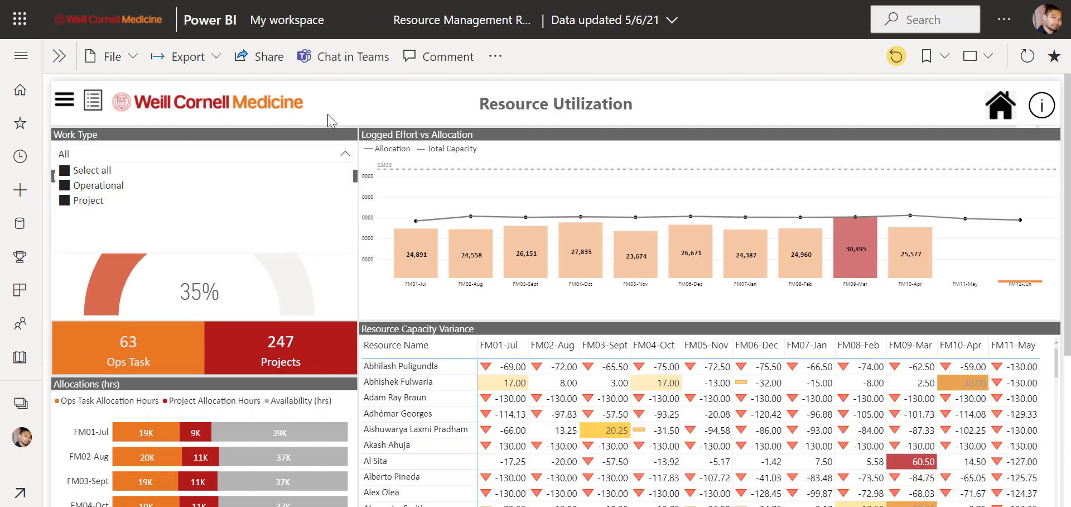
left_click(333, 120)
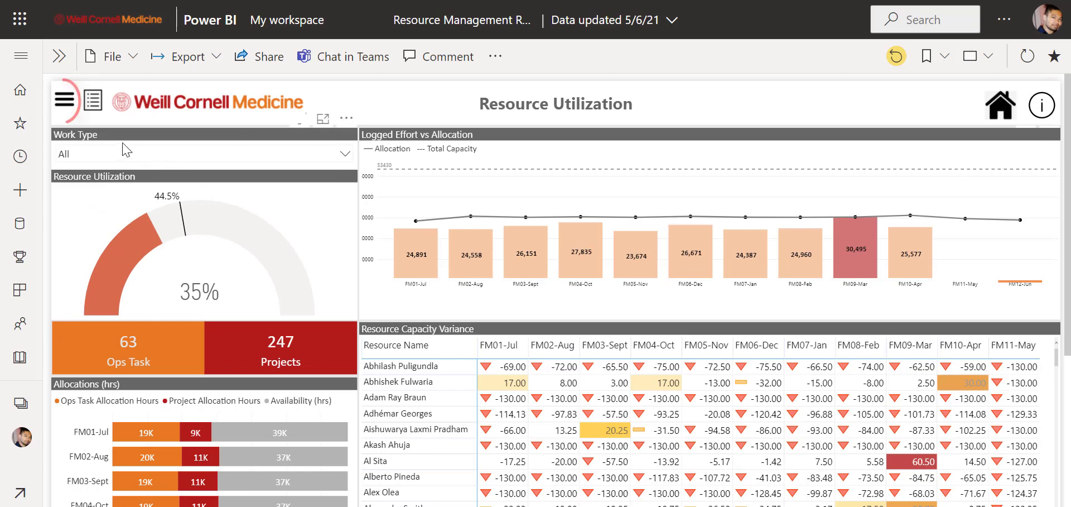
- Show the full filter panel and browse the Fiscal Month list
left_click(65, 100)
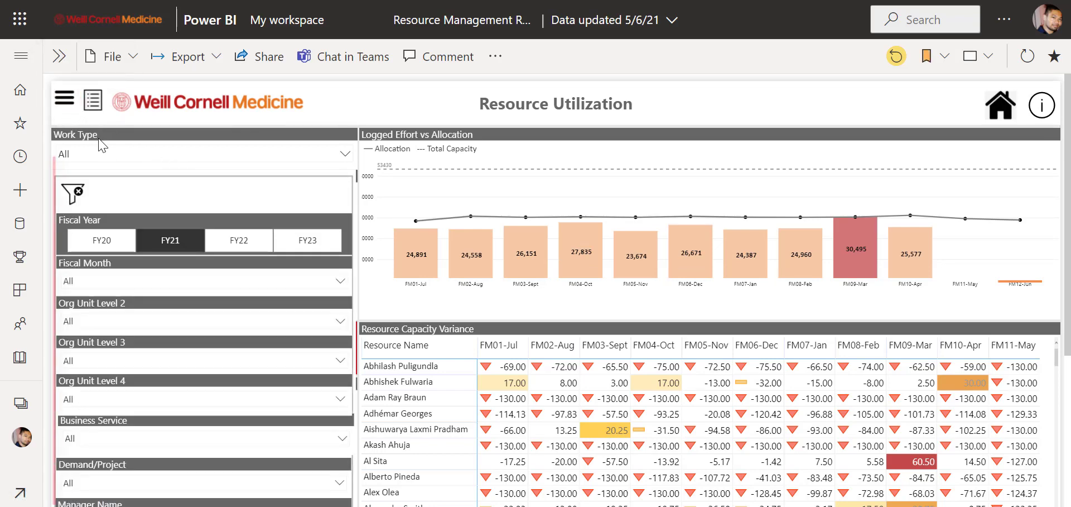
scroll(101, 223, "down", 1)
left_click(155, 233)
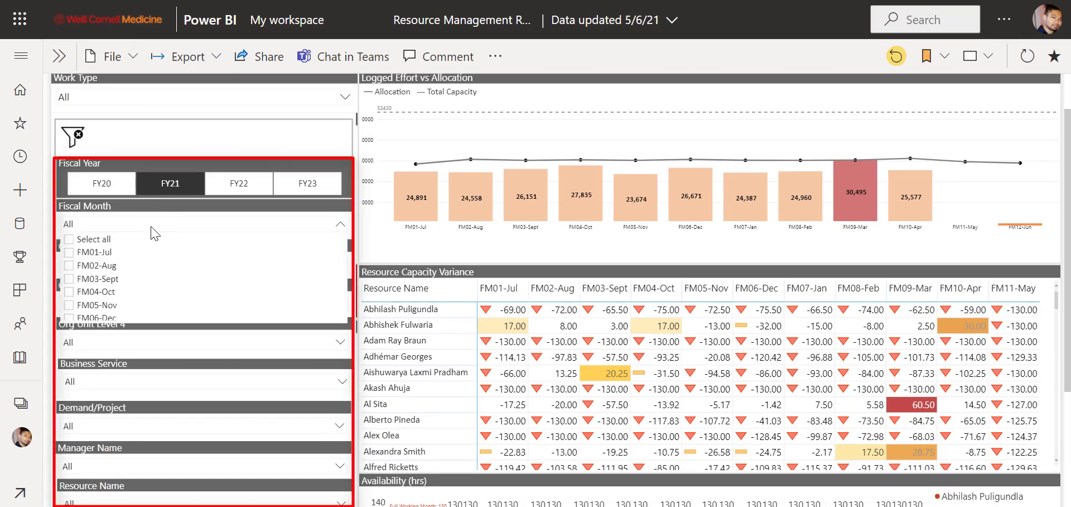
scroll(98, 268, "down", 3)
scroll(95, 262, "up", 3)
left_click(94, 230)
- Filter Org Unit Level 2 to Educational Technologies and Levels 3–4 to Instructional Technologies
left_click(100, 265)
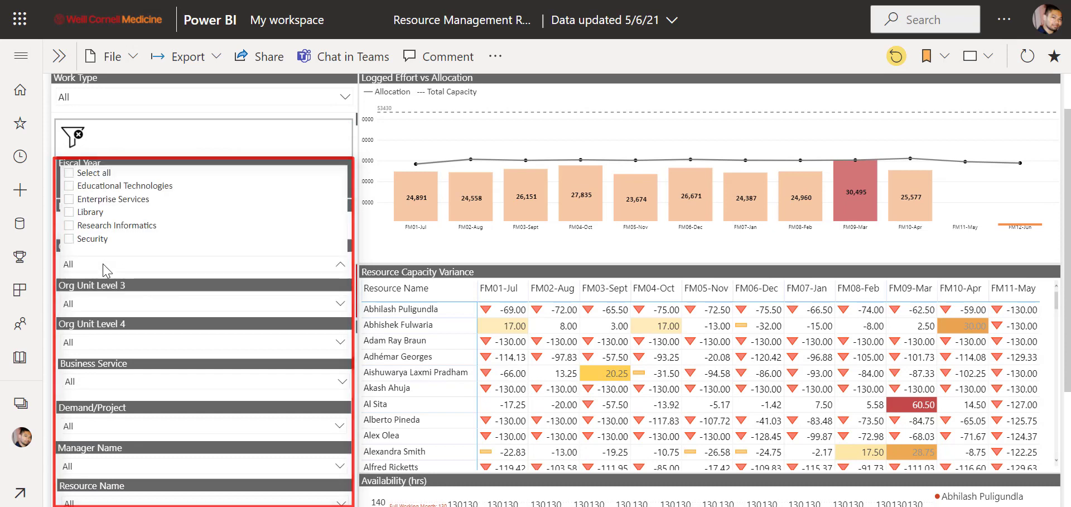
left_click(100, 185)
left_click(112, 304)
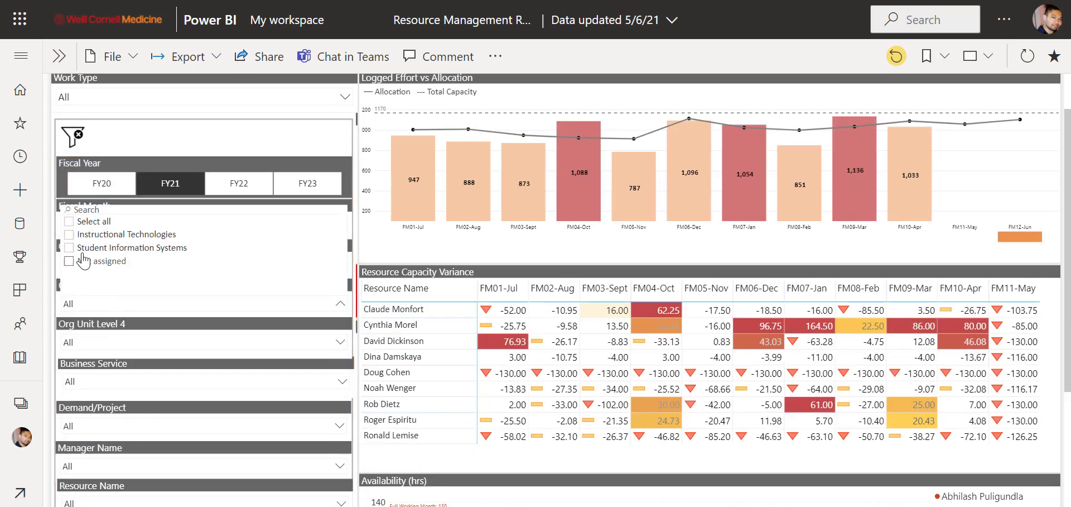
left_click(111, 240)
left_click(111, 342)
left_click(111, 272)
- Browse the Business Service, Demand/Project, Manager Name and Resource Name lists
left_click(98, 381)
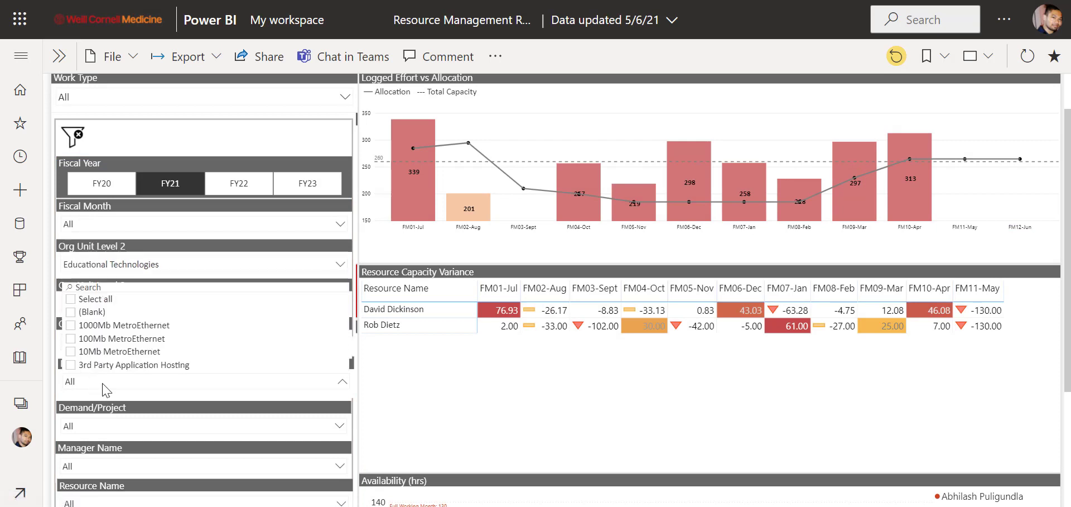
scroll(128, 341, "down", 10)
left_click(115, 429)
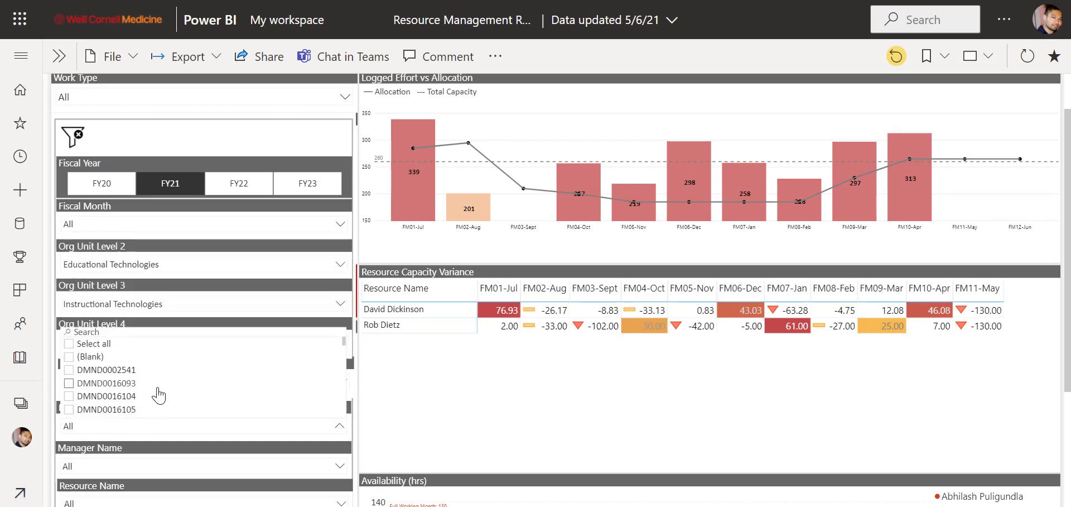
scroll(158, 389, "down", 3)
left_click(115, 465)
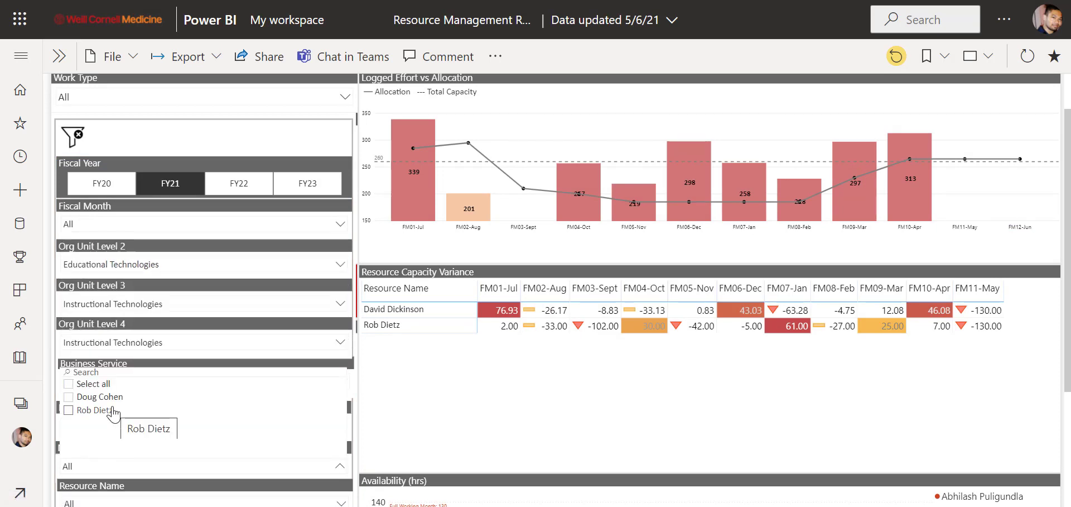
left_click(134, 501)
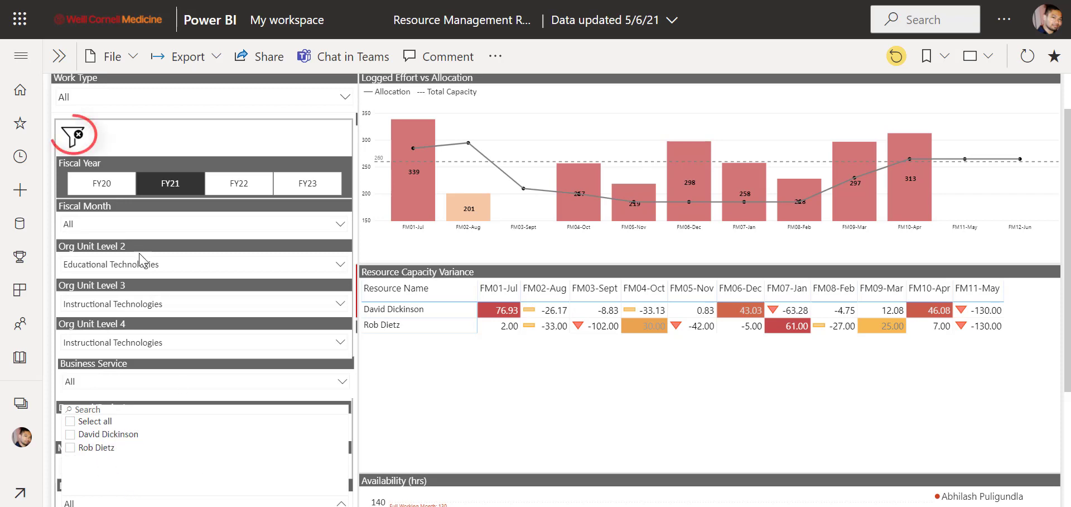
- Reset every filter to All and search Manager Name for 'john'
left_click(73, 137)
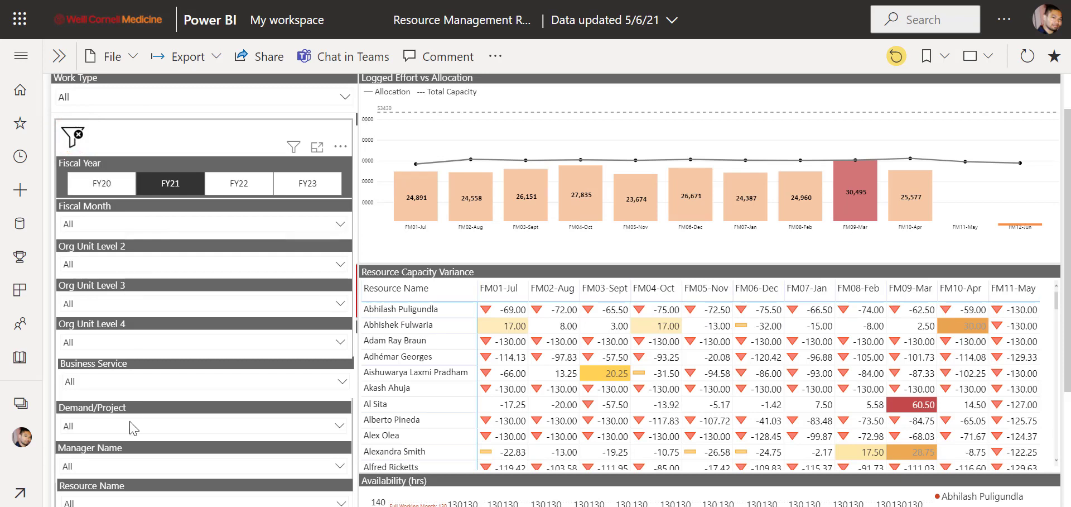
left_click(134, 466)
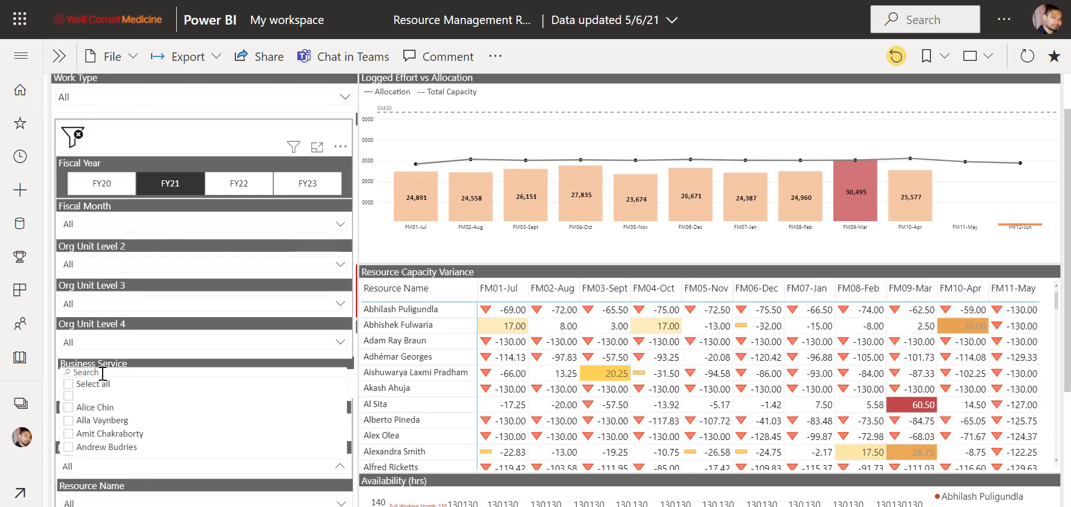
type("john")
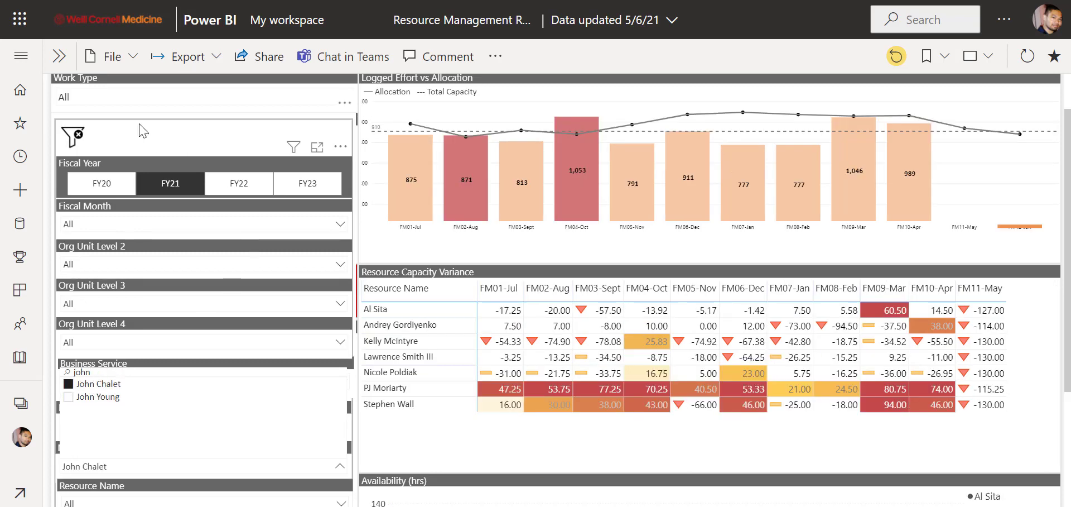
- Hide the filter panel and focus the visuals on single people in the variance table, then clear
scroll(141, 125, "up", 1)
left_click(65, 110)
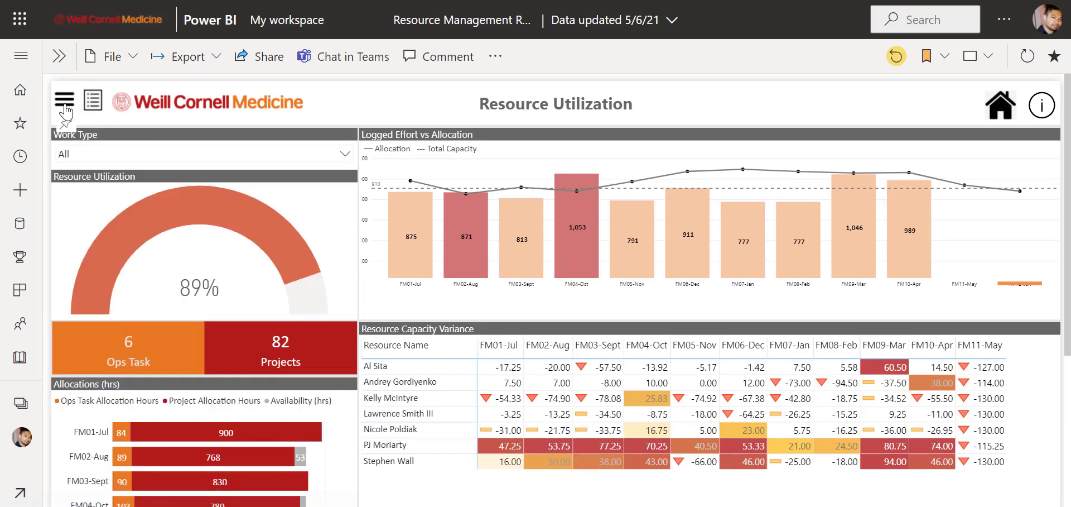
scroll(340, 225, "down", 1)
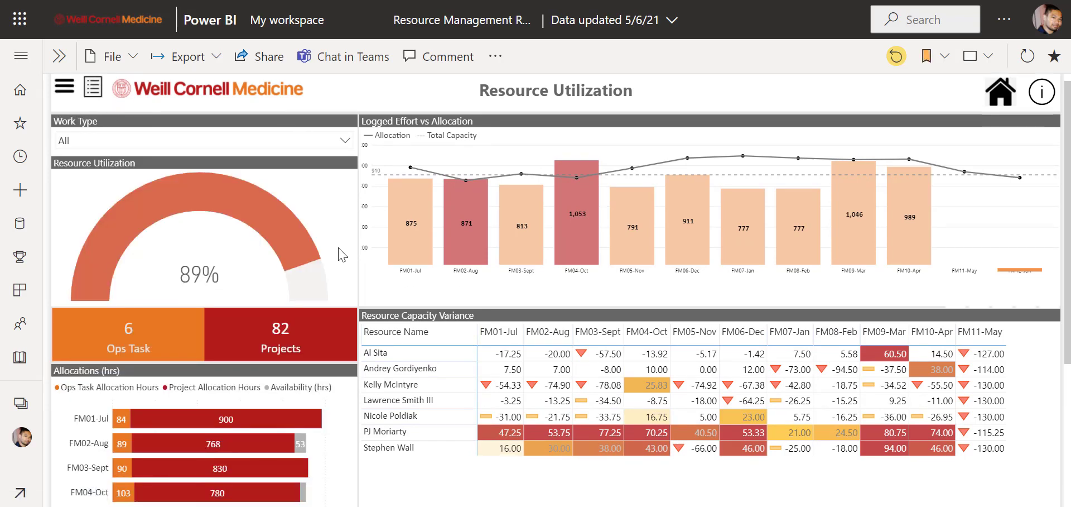
left_click(419, 384)
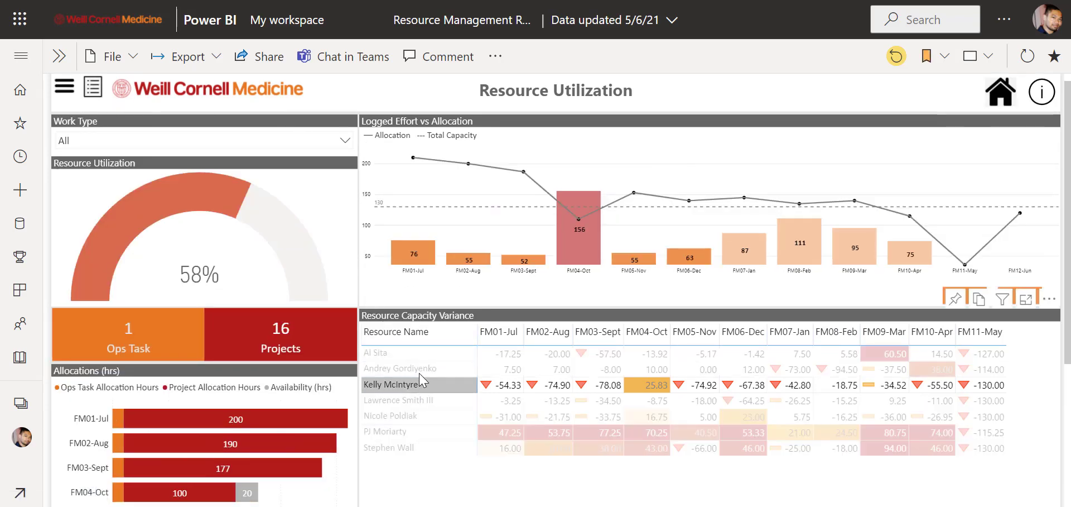
left_click(420, 369)
left_click(421, 353)
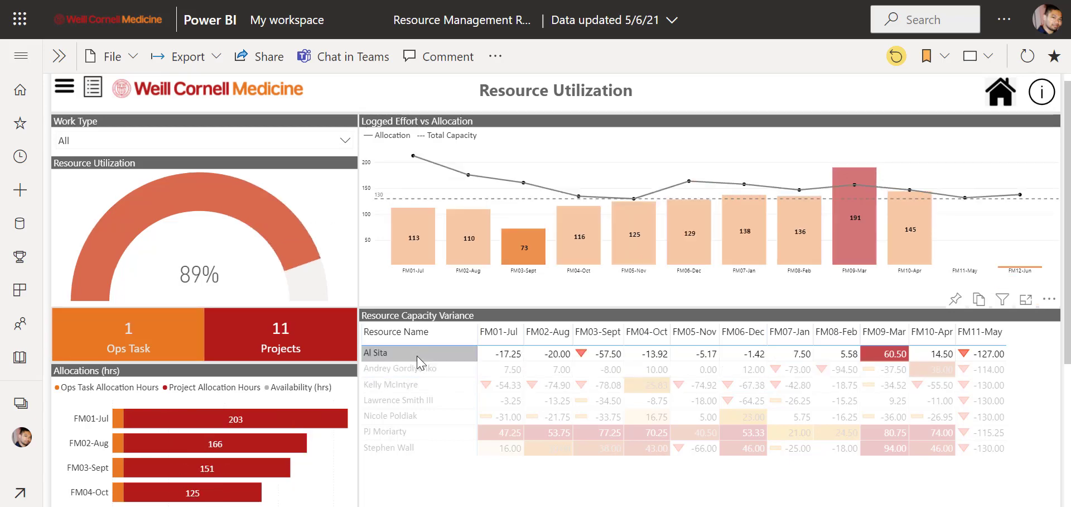
left_click(409, 432)
left_click(413, 472)
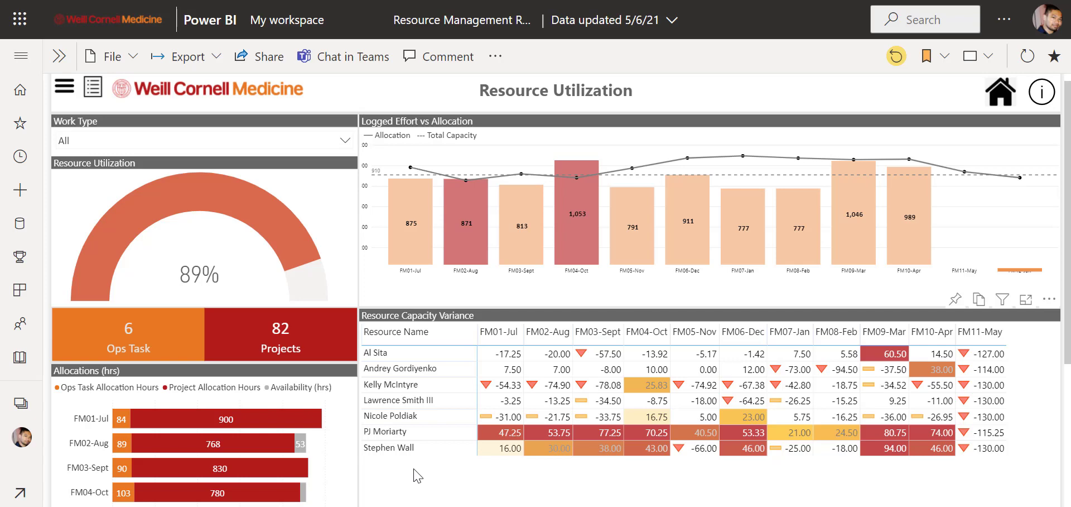
- Select the second, fourth, sixth and last people together, then clear to show the whole team
left_click(374, 369)
left_click(389, 400, "ctrl")
left_click(407, 432, "ctrl")
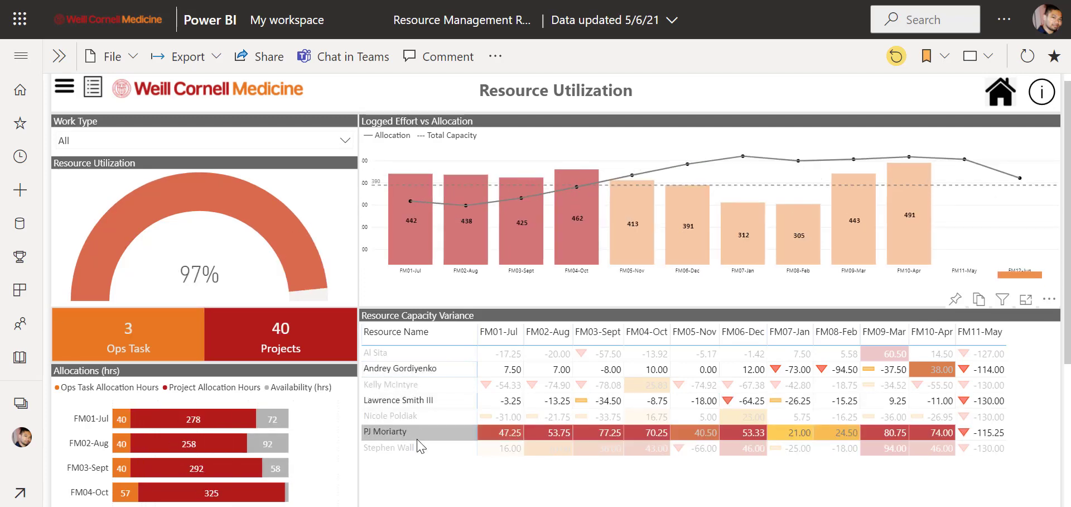
left_click(389, 448, "ctrl")
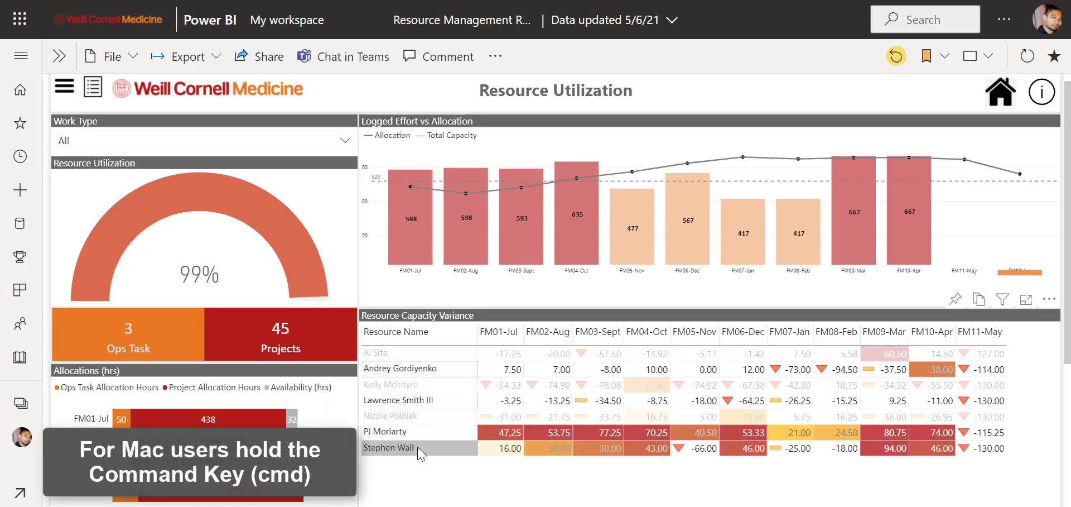
left_click(405, 477)
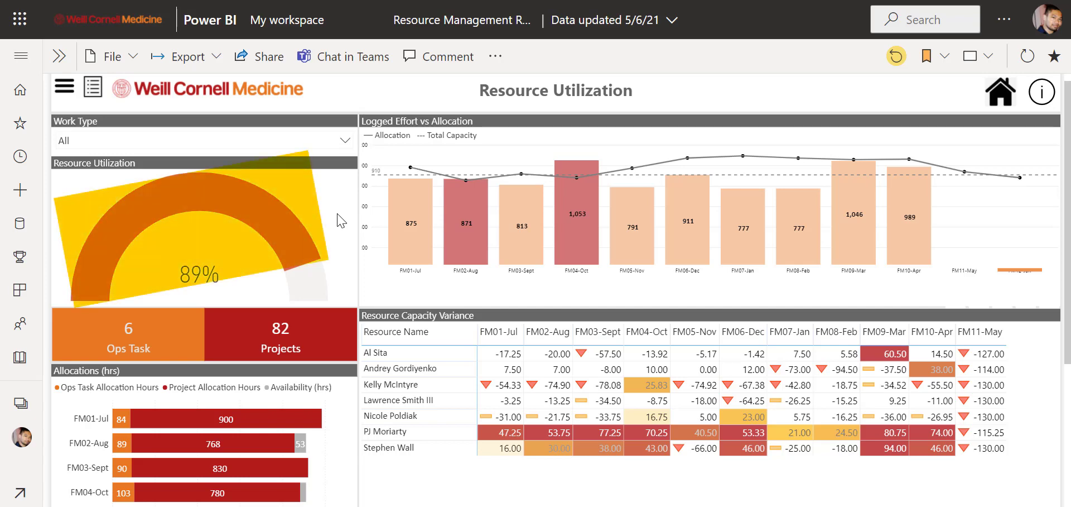
- Focus the visuals on the fifth resource, then clear the cross-filter back to 89% team totals
left_click(393, 416)
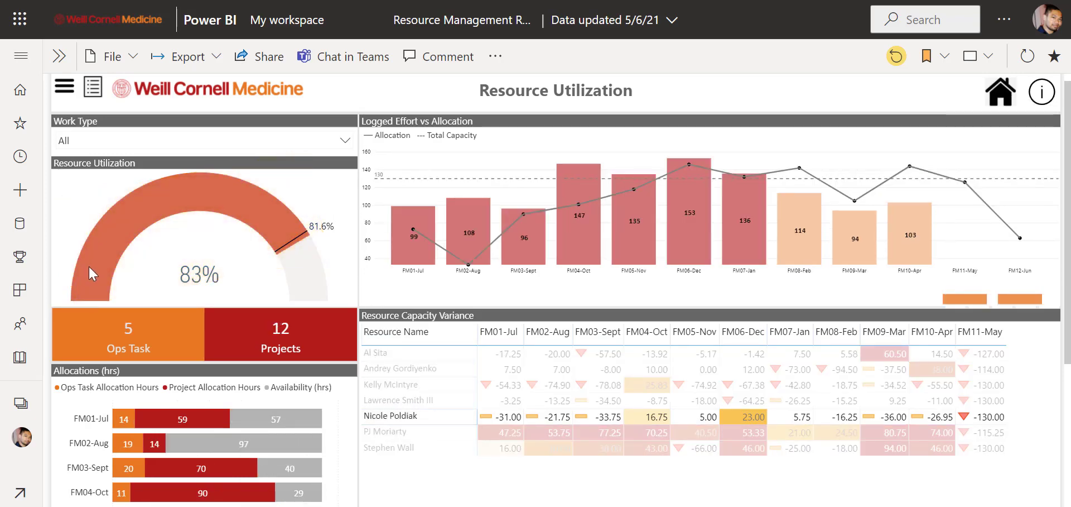
mouse_move(99, 274)
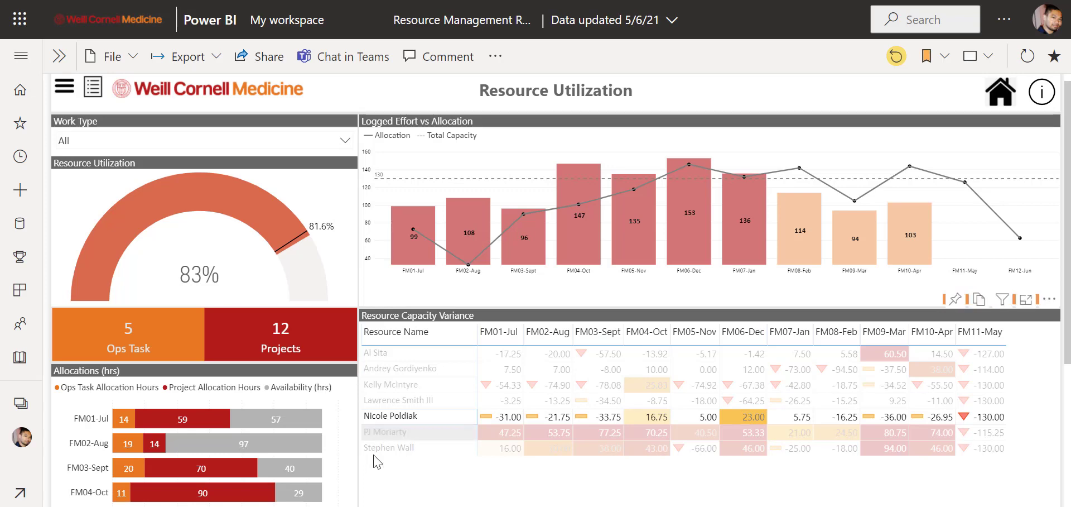
left_click(346, 365)
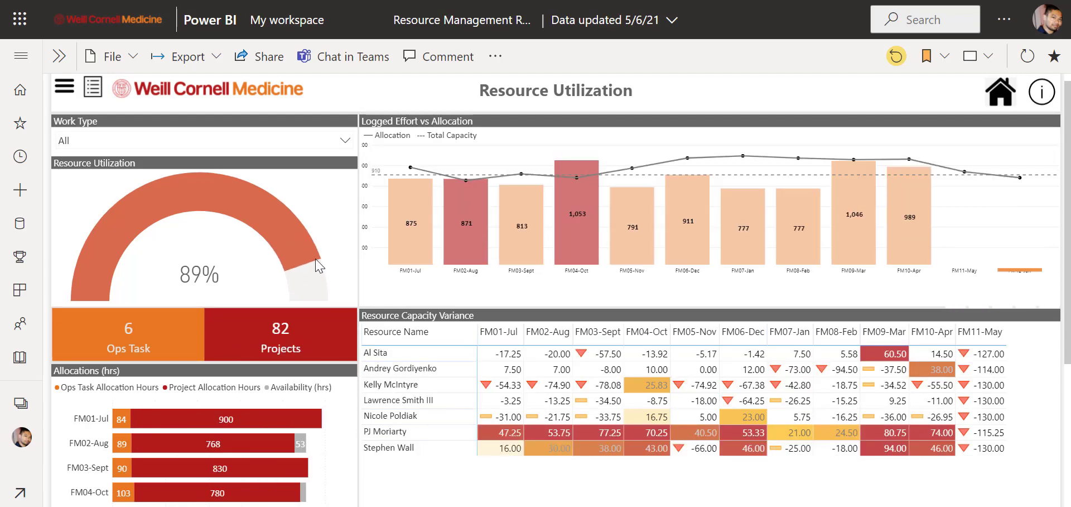
mouse_move(340, 238)
left_click(385, 353)
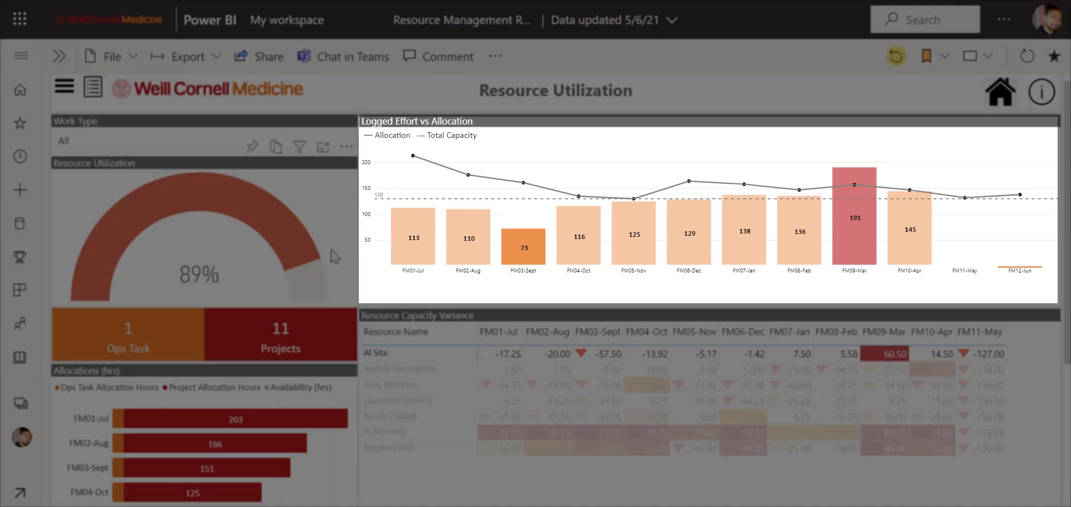
left_click(342, 255)
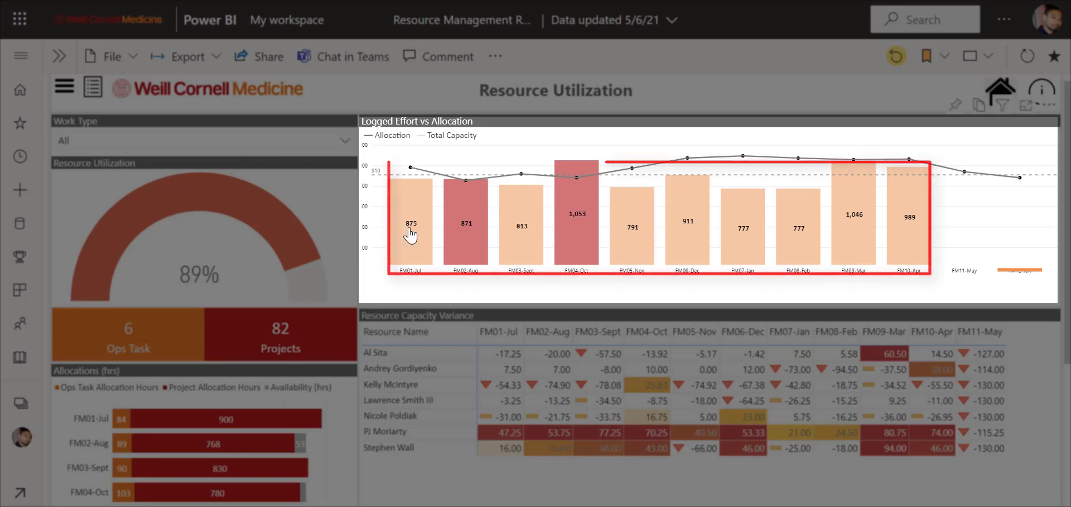
mouse_move(423, 234)
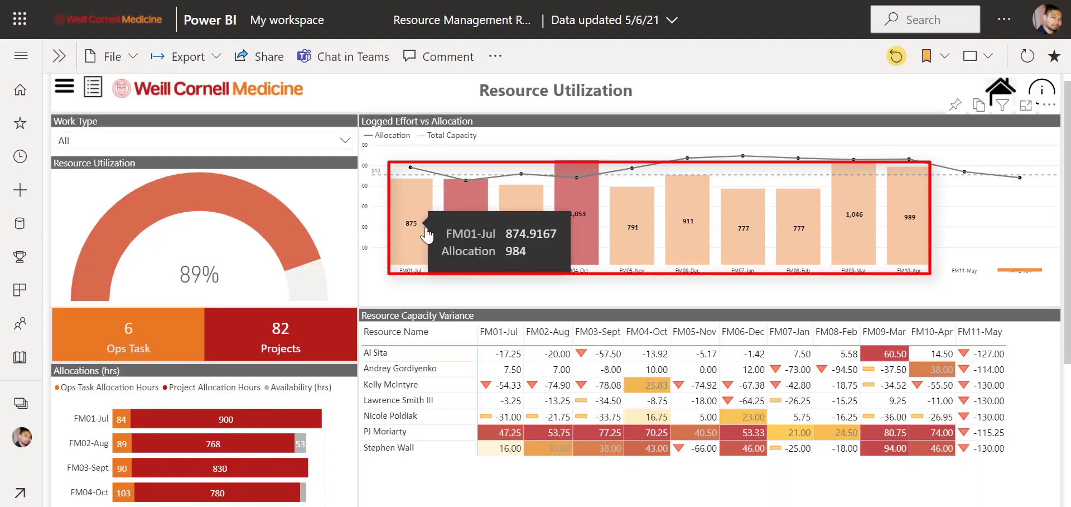
mouse_move(454, 237)
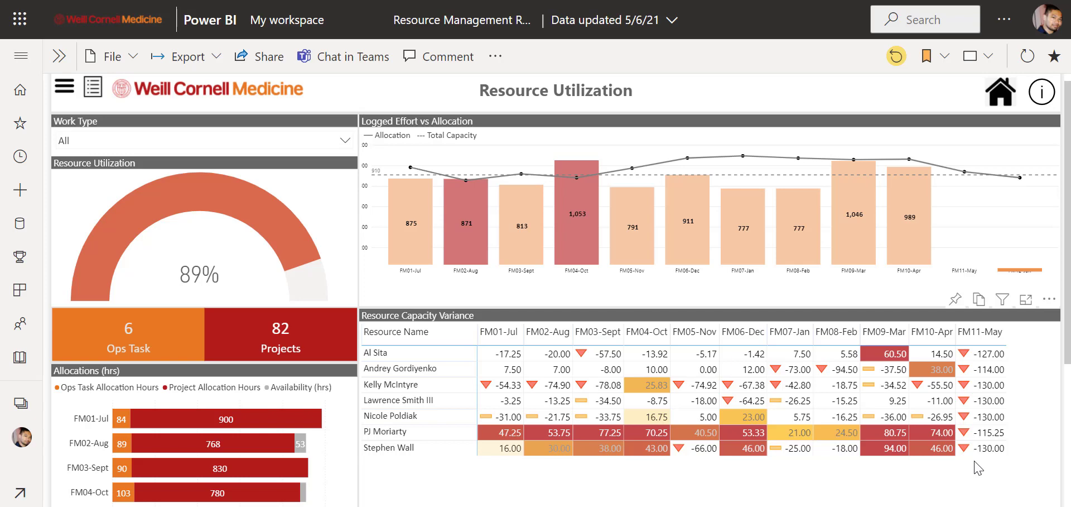
scroll(925, 476, "down", 5)
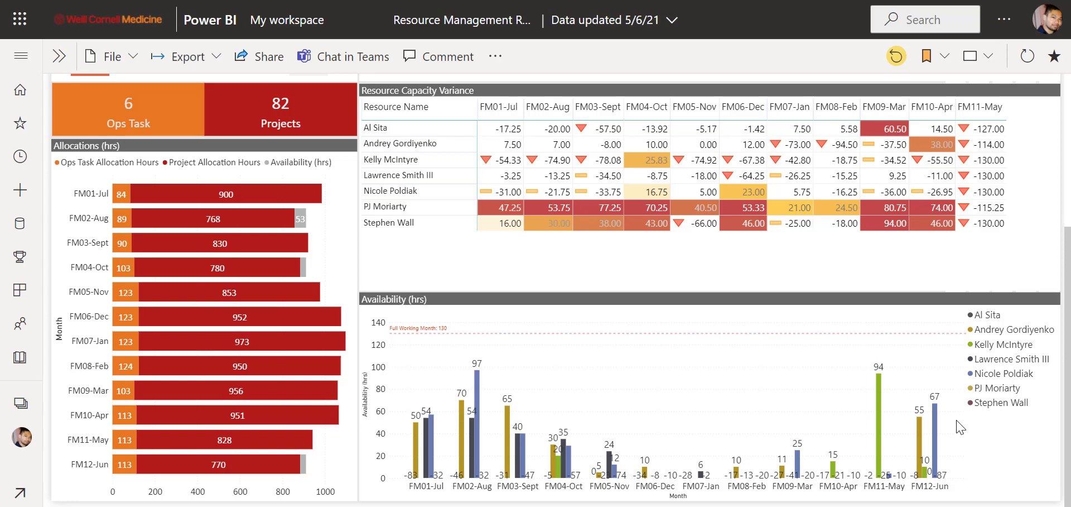
mouse_move(880, 428)
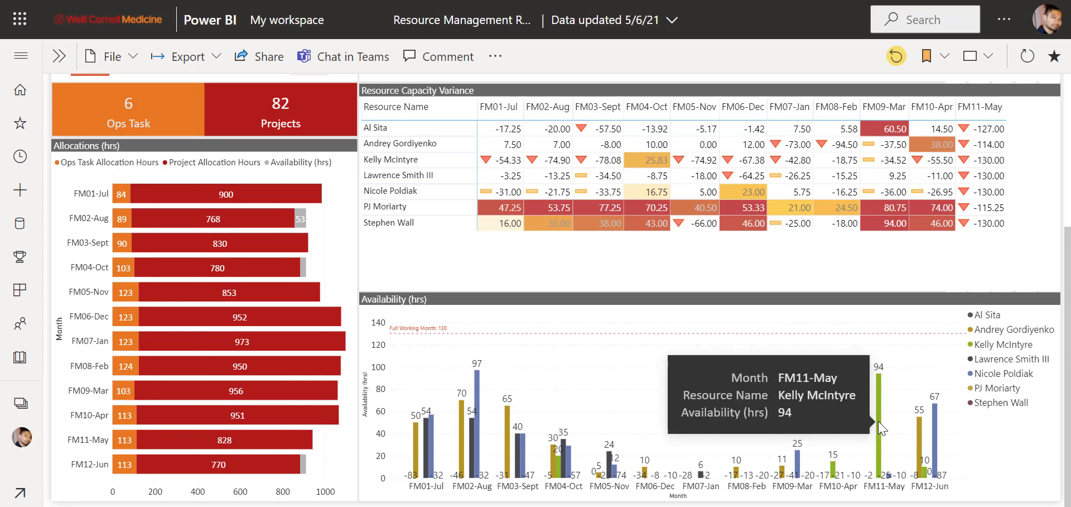
mouse_move(810, 472)
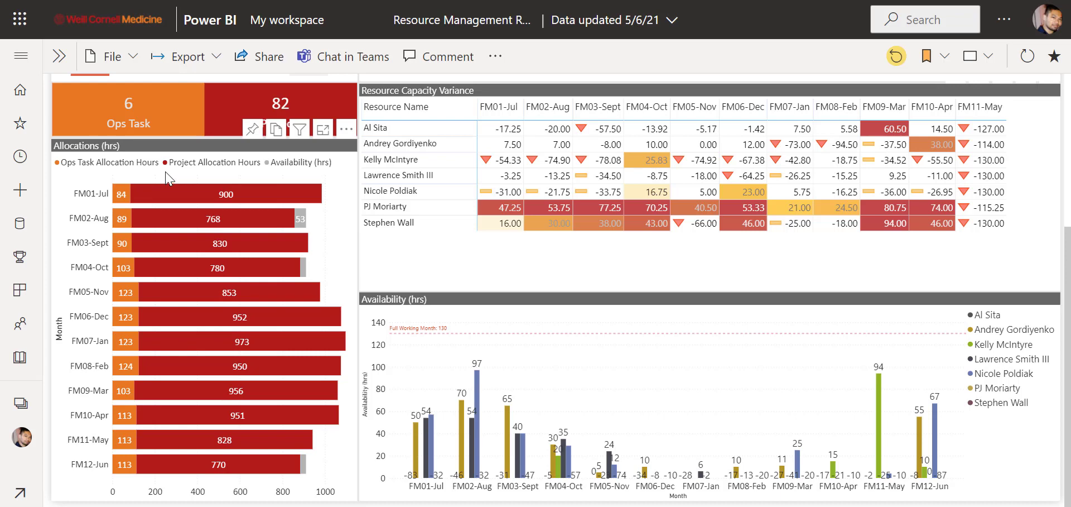
mouse_move(146, 221)
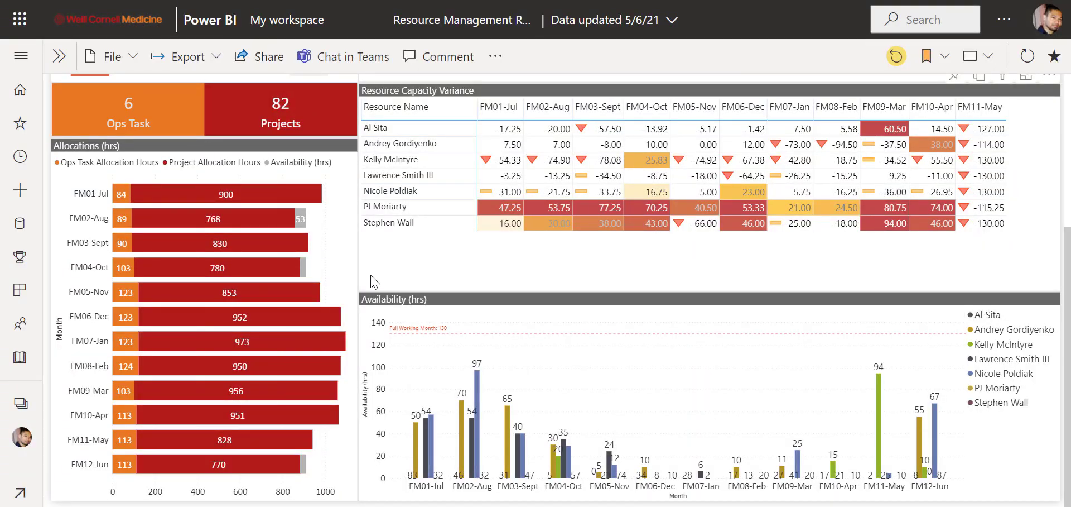
scroll(378, 244, "up", 4)
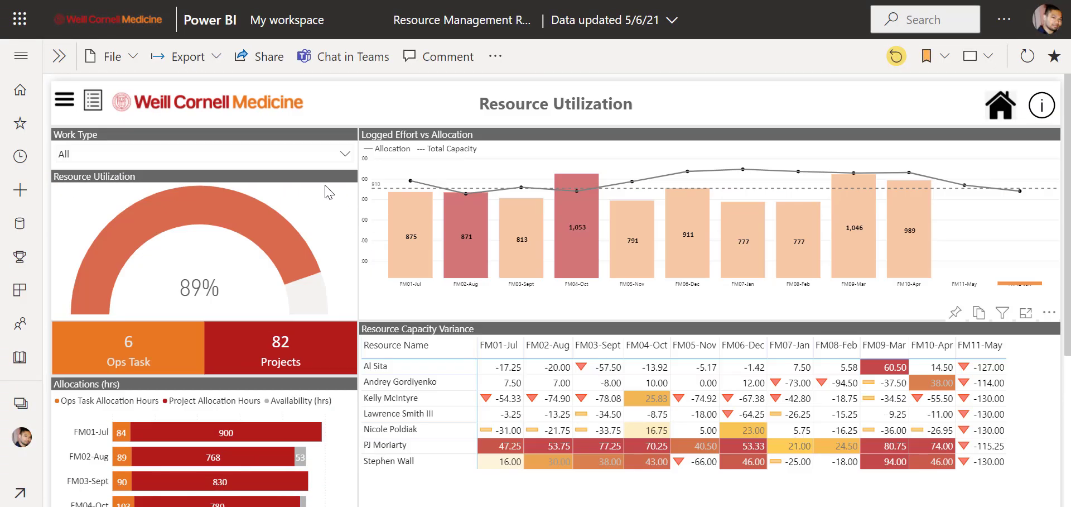
- Open the Detail View and expand the last resource to list its projects
left_click(93, 102)
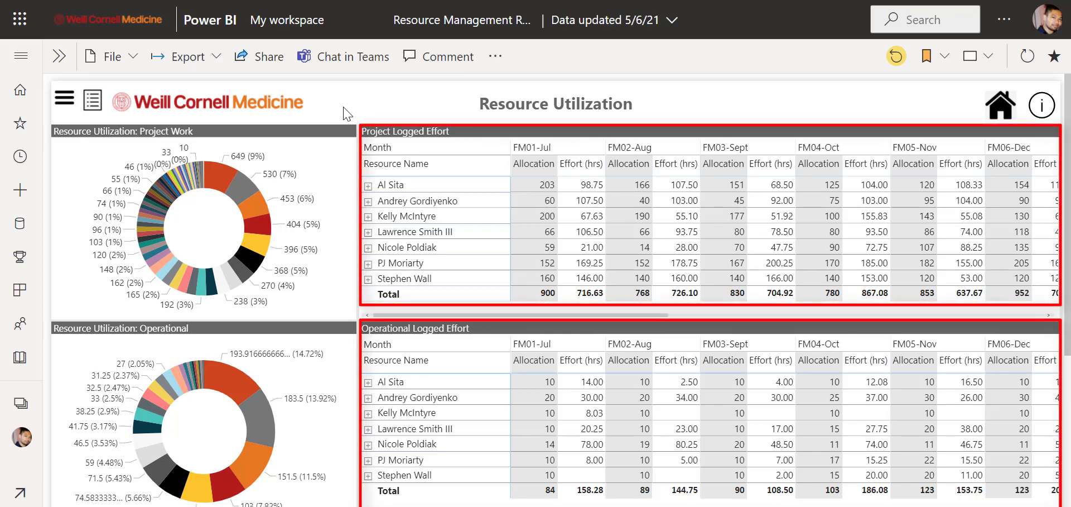
scroll(368, 179, "down", 2)
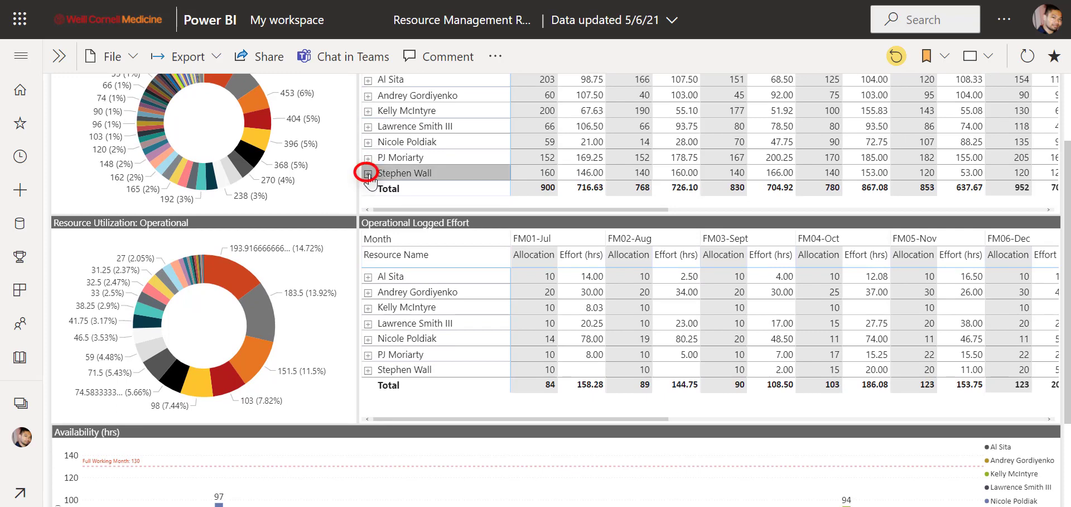
left_click(367, 173)
scroll(453, 171, "up", 2)
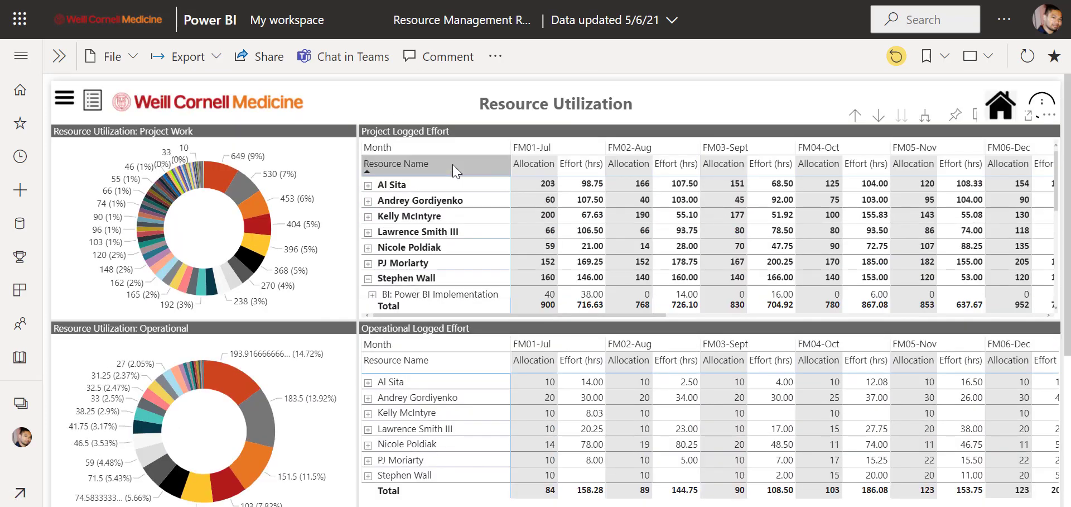
- Scroll through the detail view and inspect the donut chart slices
scroll(458, 234, "down", 2)
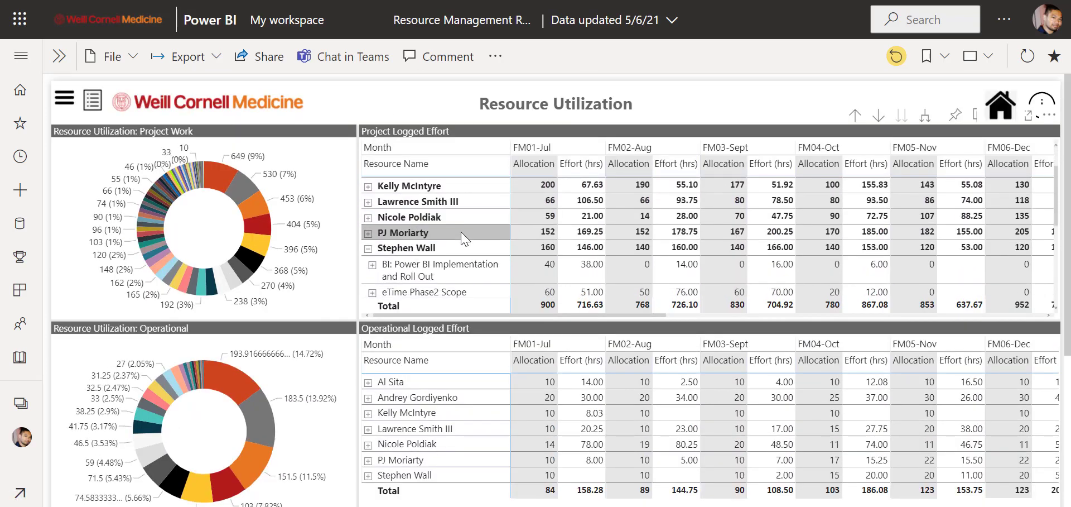
scroll(462, 238, "down", 1)
scroll(463, 279, "down", 2)
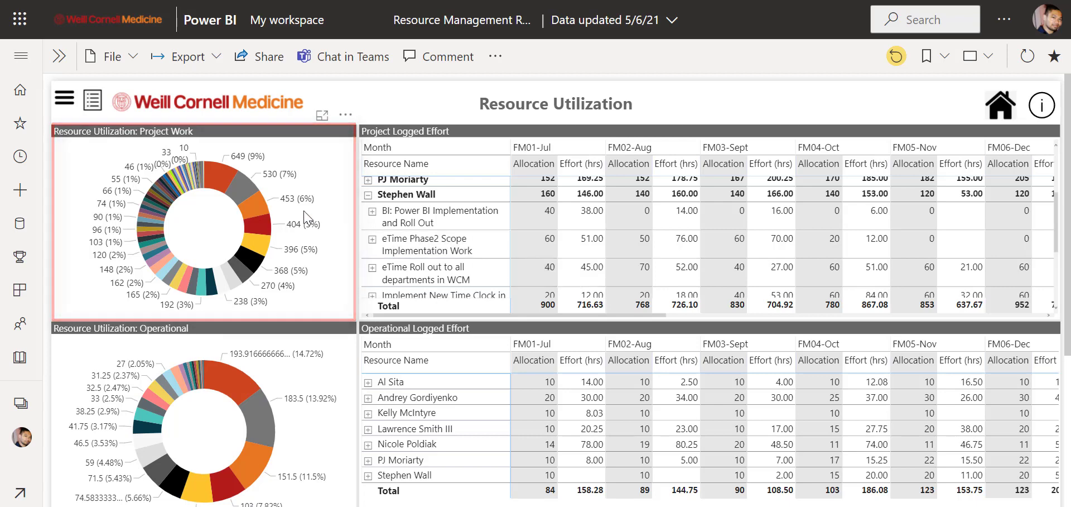
mouse_move(222, 188)
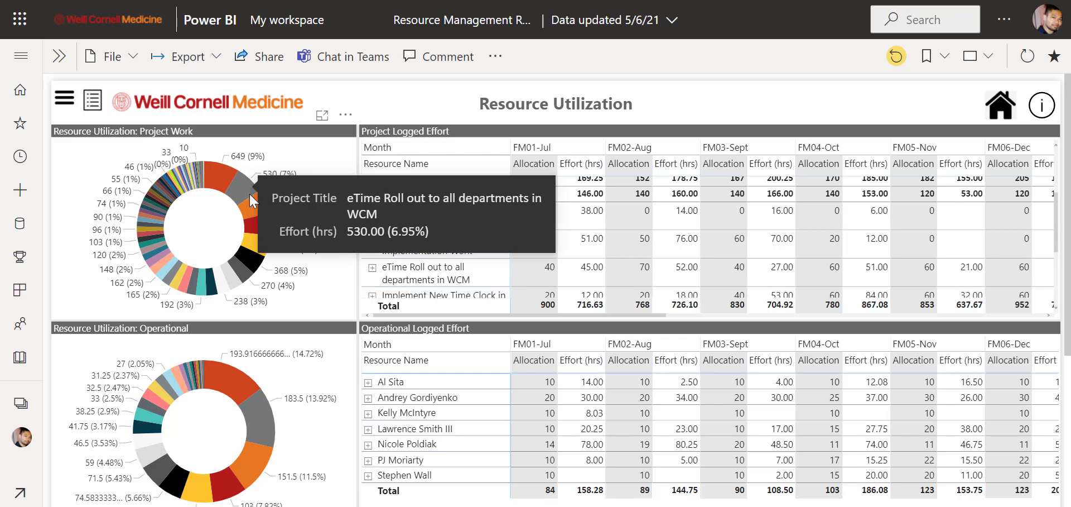
mouse_move(259, 209)
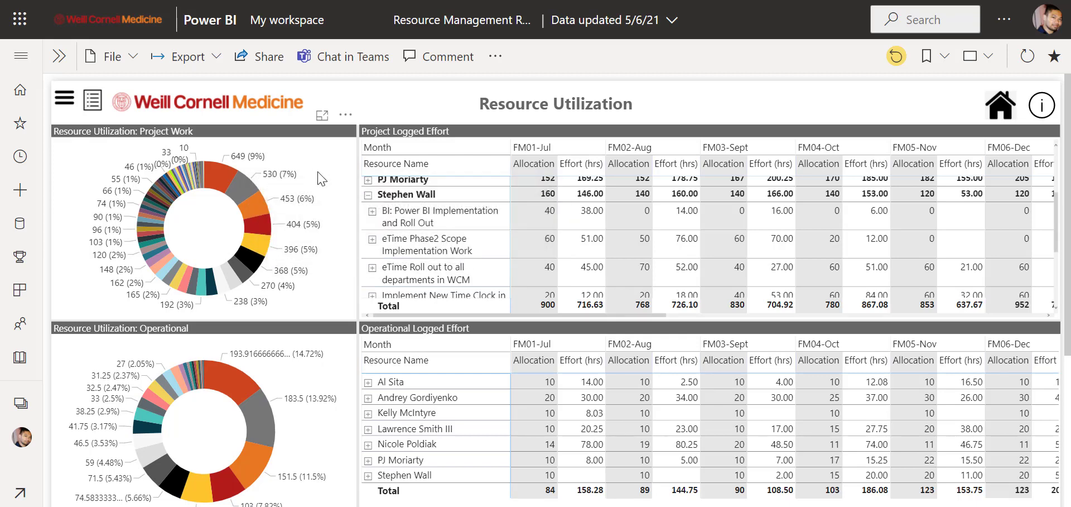
scroll(323, 174, "down", 5)
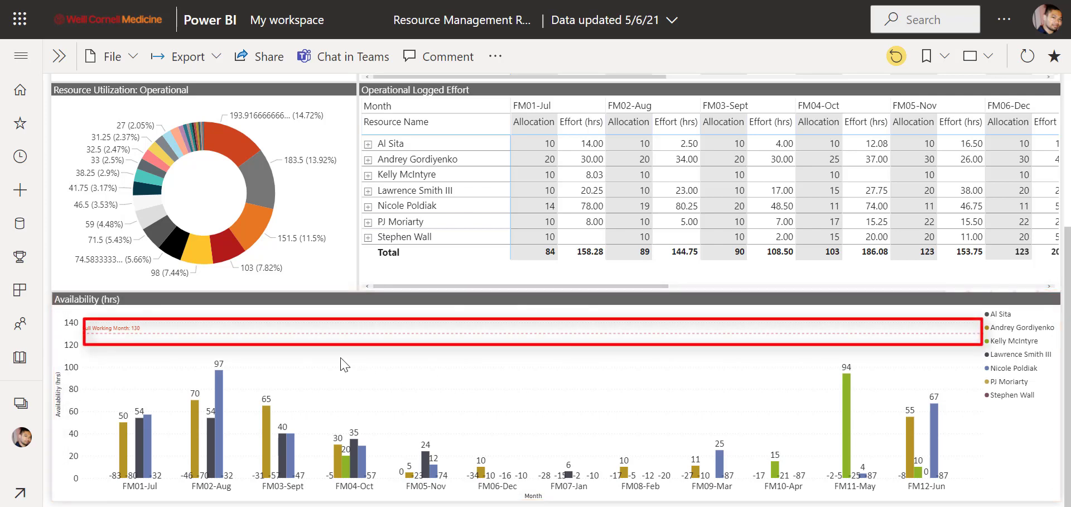
scroll(344, 365, "up", 5)
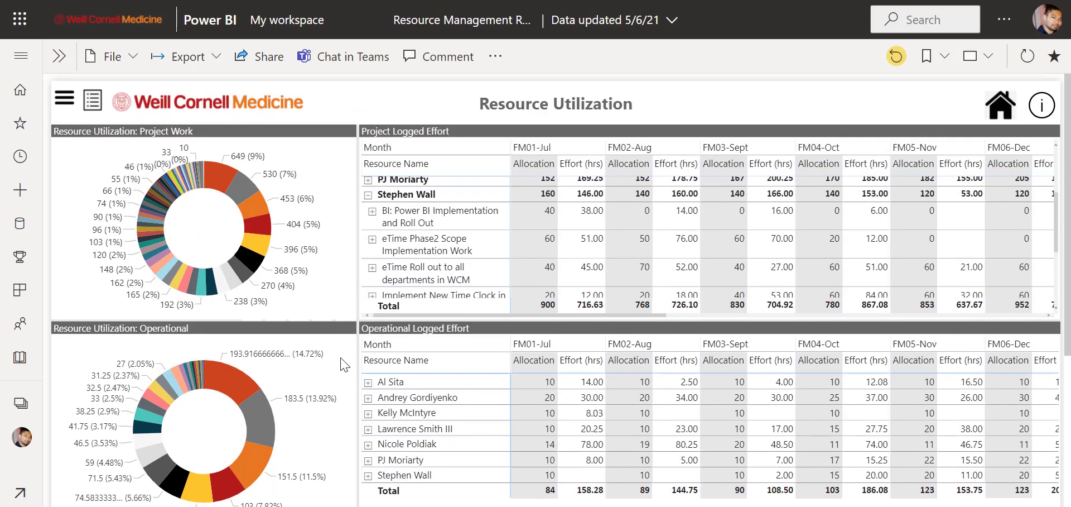
- Return to the dashboard, open the Information page, then show Pages and switch between Resource Utilization and Information
left_click(93, 104)
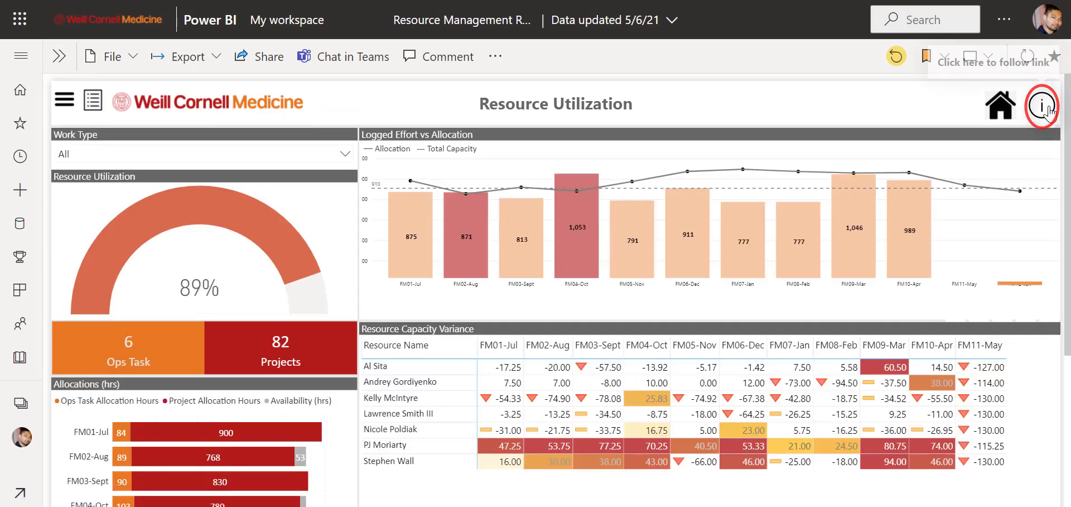
left_click(1047, 108)
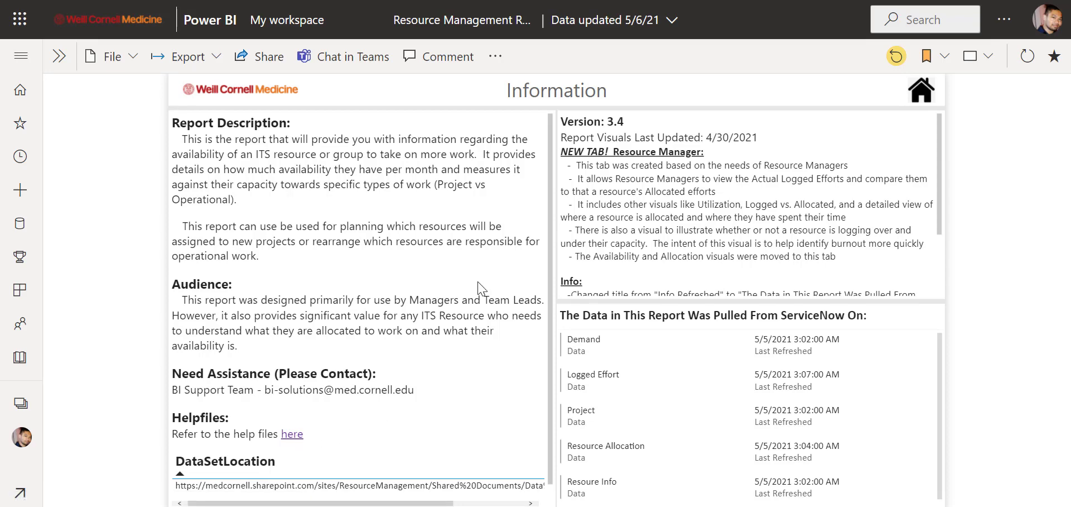
left_click(58, 57)
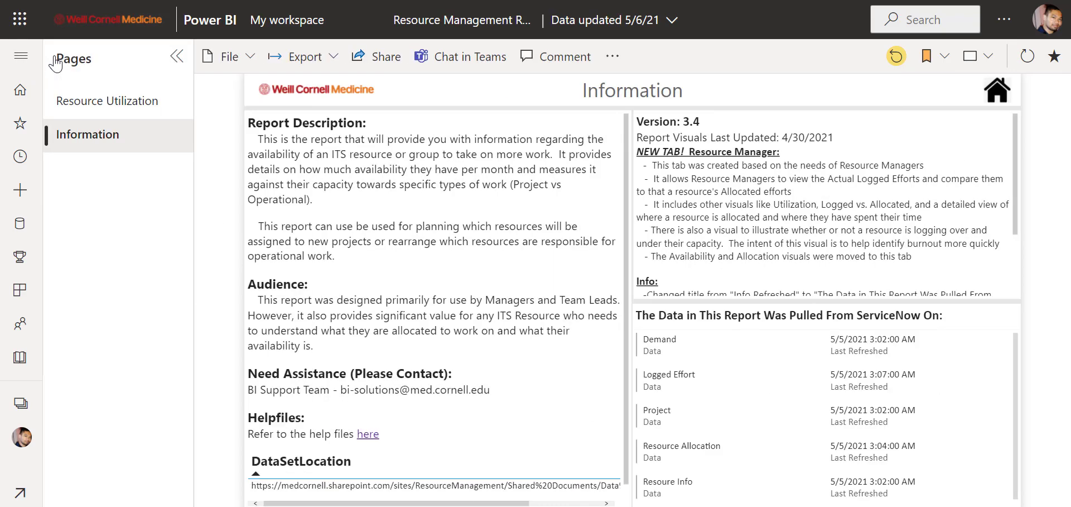
left_click(117, 100)
left_click(106, 138)
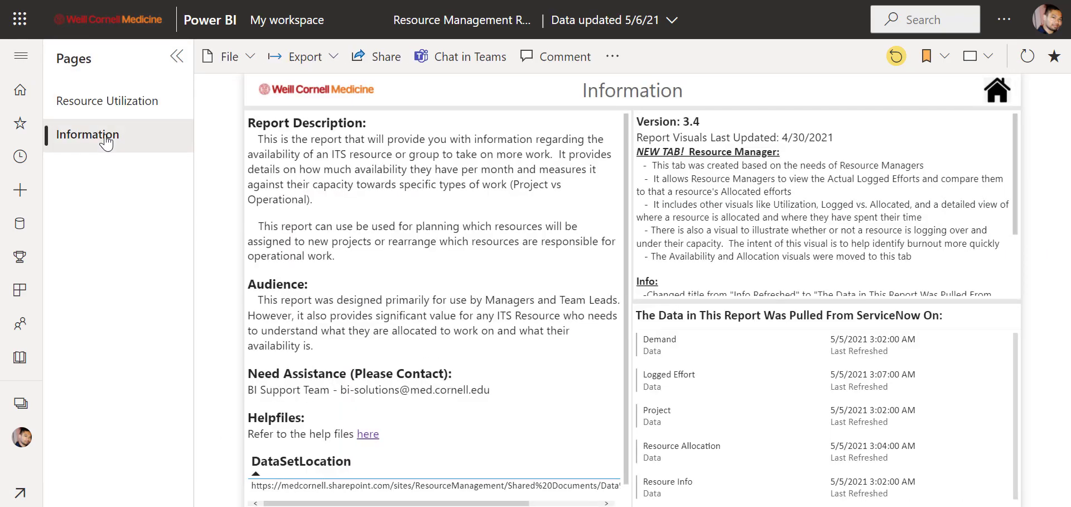